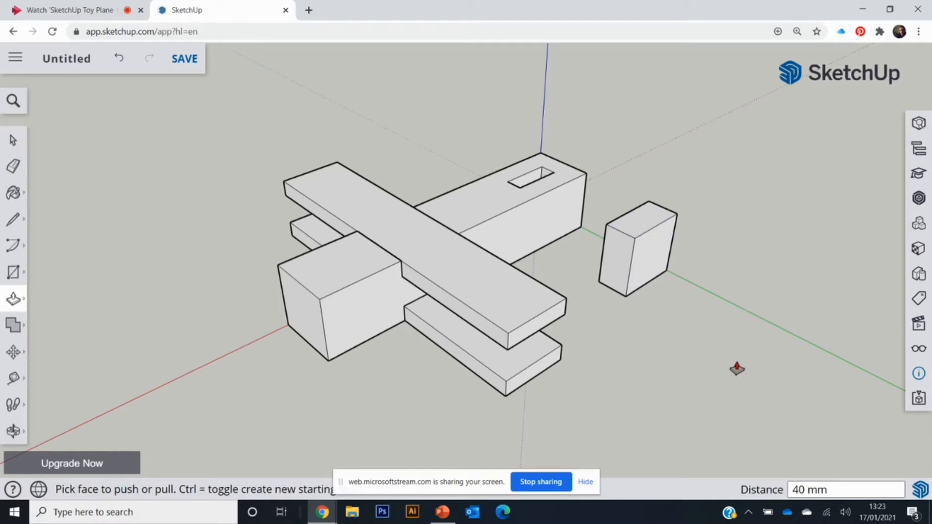
Step: Switch to the PowerPoint guide and read the instructions for viewing the vertical stabiliser from underneath and offsetting its base
{"action": "middle_click_drag", "start_coordinate": [736, 368], "coordinate": [462, 241]}
{"action": "middle_click_drag", "start_coordinate": [632, 333], "coordinate": [509, 450]}
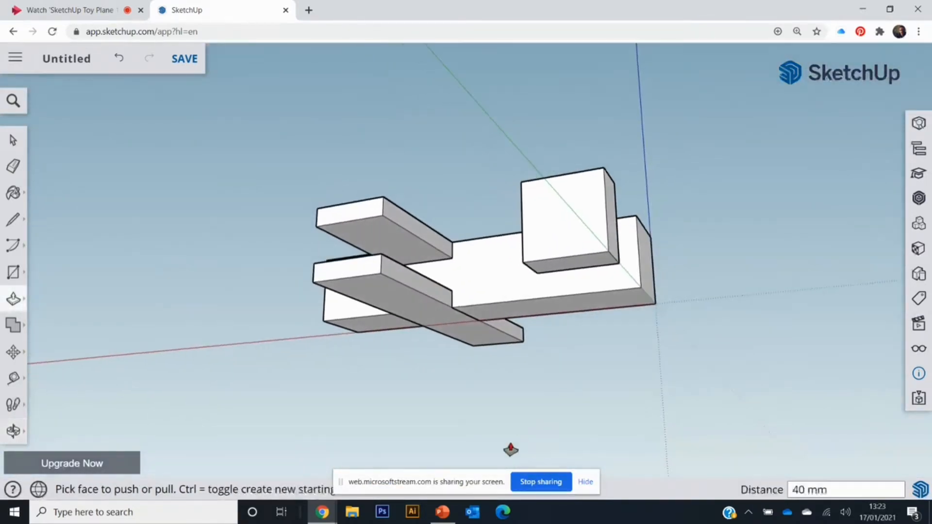
{"action": "left_click", "coordinate": [443, 513]}
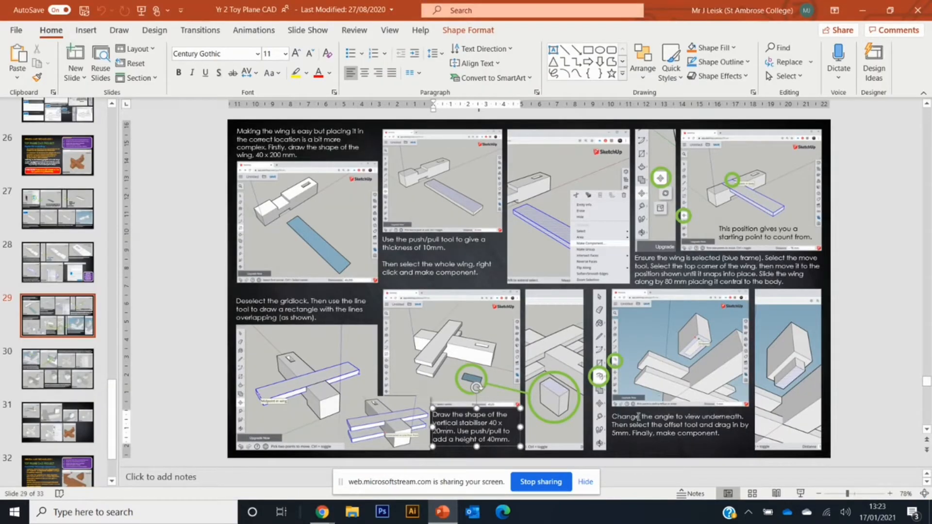
{"action": "left_click_drag", "start_coordinate": [612, 417], "coordinate": [710, 417]}
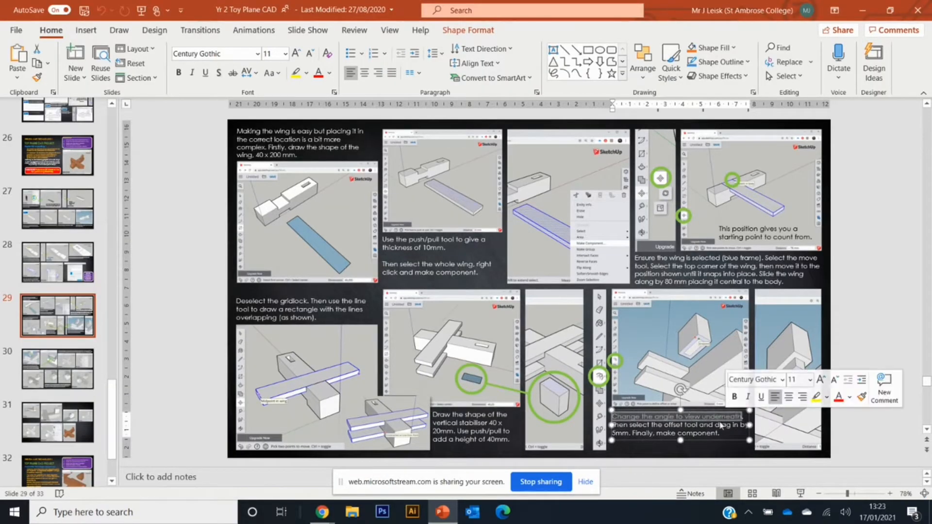
{"action": "left_click", "coordinate": [696, 427]}
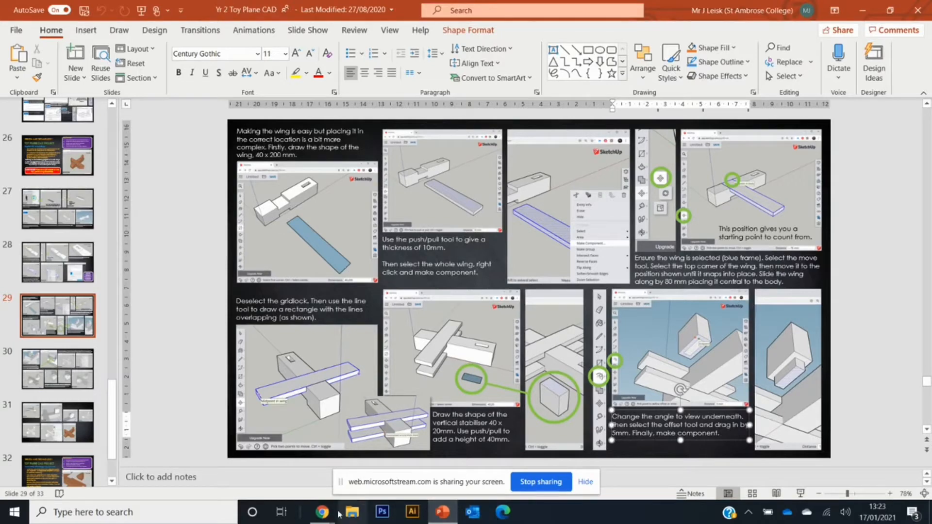
Step: Switch back to SketchUp and offset the outline of the stabiliser block's underside inward by about 5 mm
{"action": "mouse_move", "coordinate": [325, 514]}
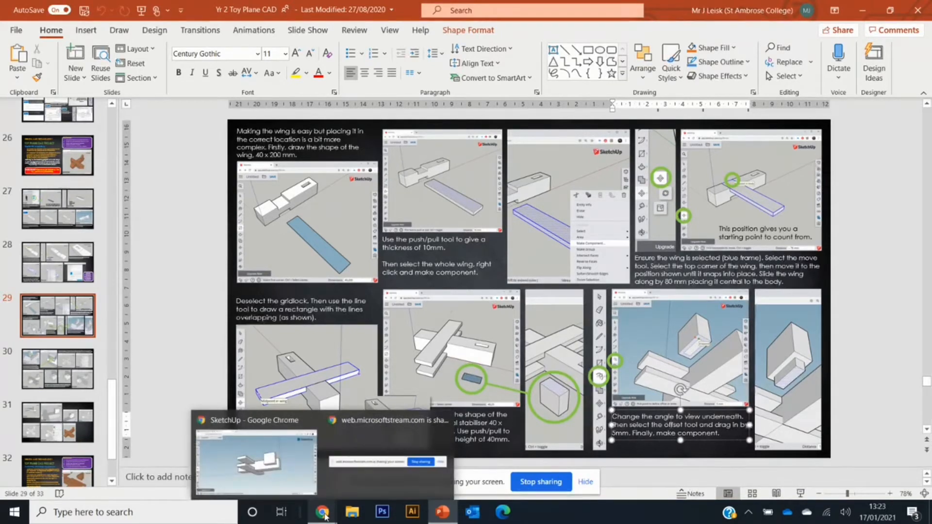
{"action": "left_click", "coordinate": [294, 465]}
{"action": "mouse_move", "coordinate": [556, 283]}
{"action": "middle_mouse_down"}
{"action": "mouse_move", "coordinate": [413, 178]}
{"action": "mouse_move", "coordinate": [377, 118]}
{"action": "middle_mouse_up"}
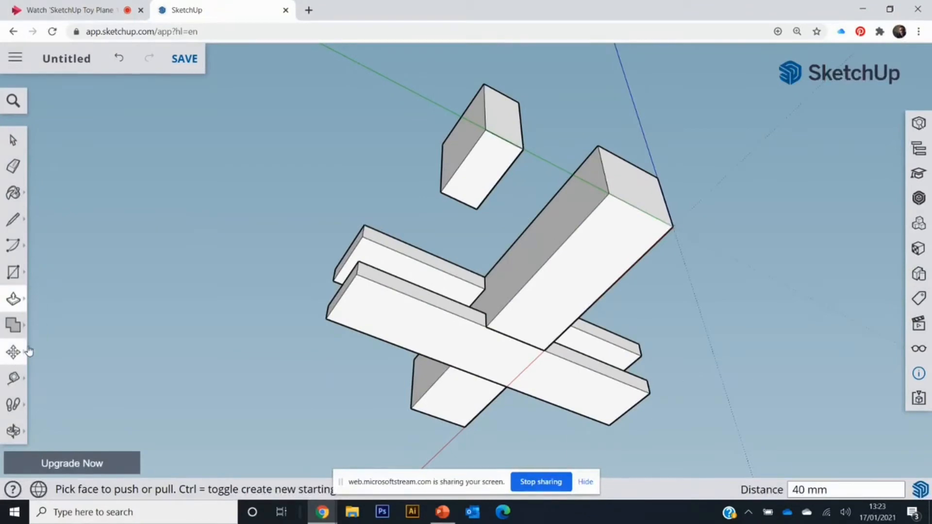
{"action": "left_click", "coordinate": [14, 302]}
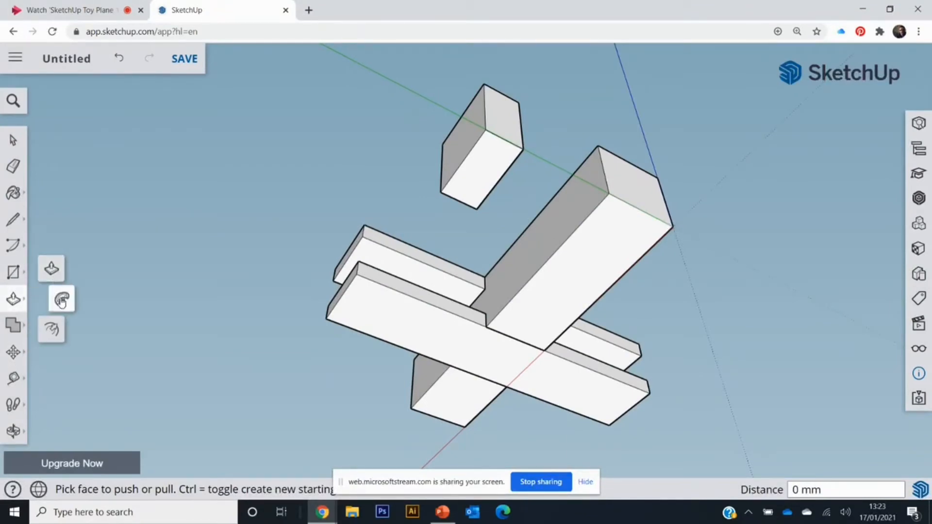
{"action": "left_click", "coordinate": [54, 332]}
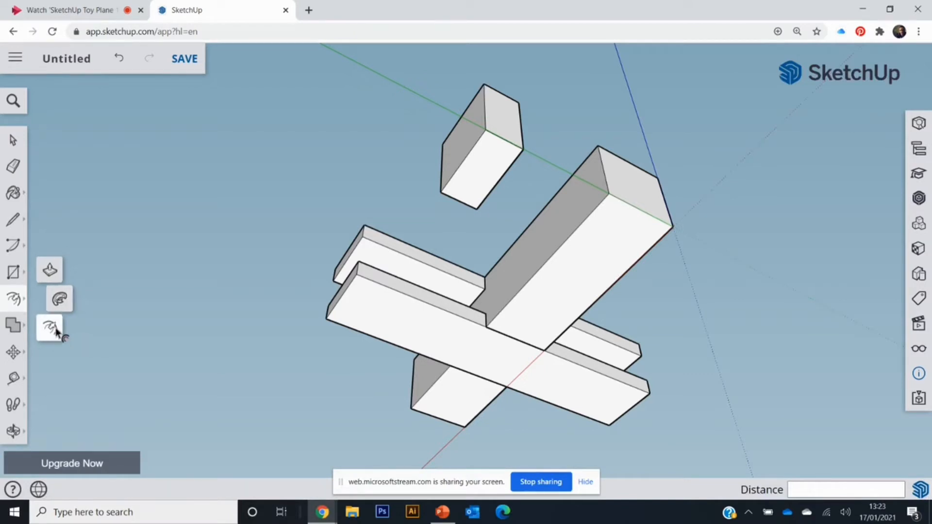
{"action": "left_click", "coordinate": [499, 166]}
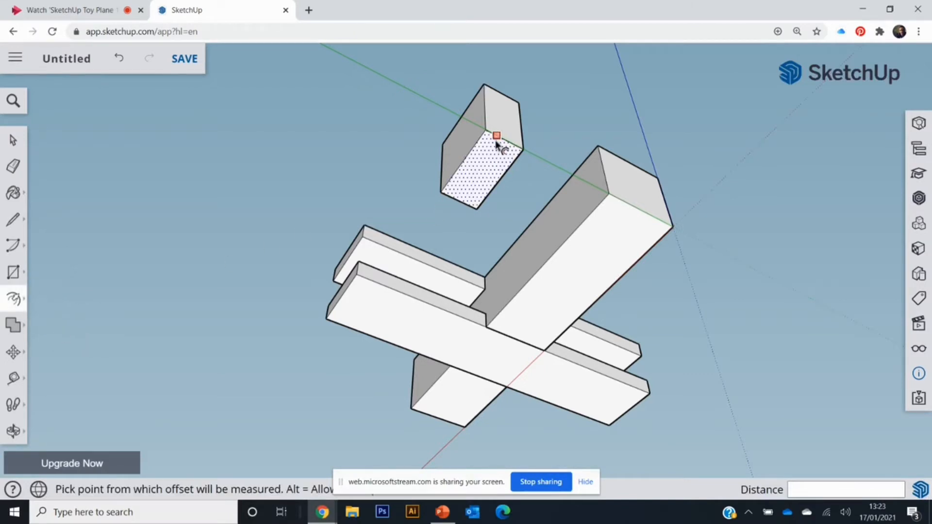
{"action": "left_click", "coordinate": [494, 140]}
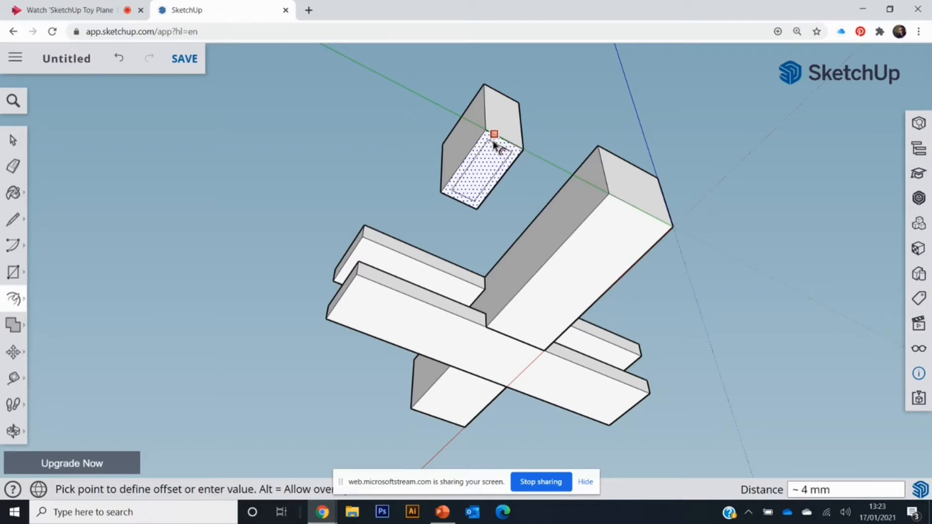
{"action": "scroll", "coordinate": [494, 140], "scroll_direction": "up", "scroll_amount": 5}
{"action": "middle_click_drag", "start_coordinate": [494, 142], "coordinate": [471, 190]}
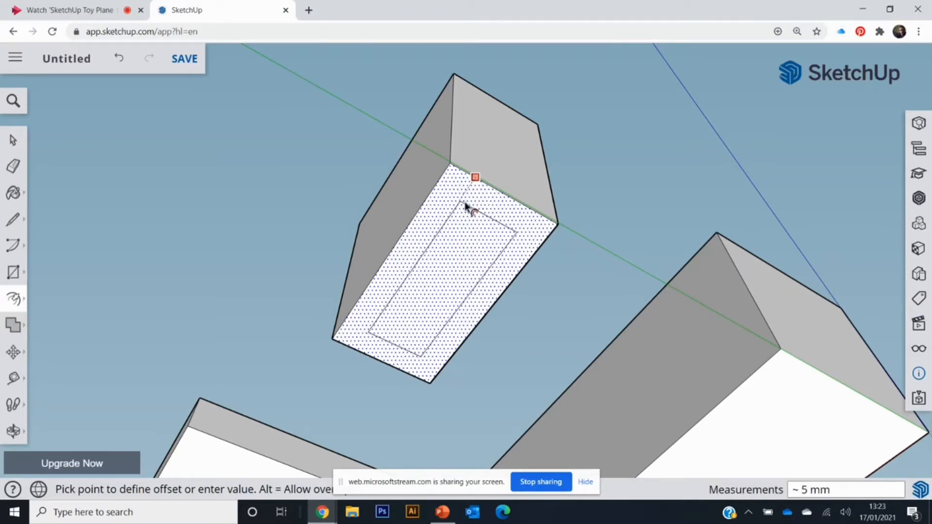
{"action": "left_click", "coordinate": [464, 202]}
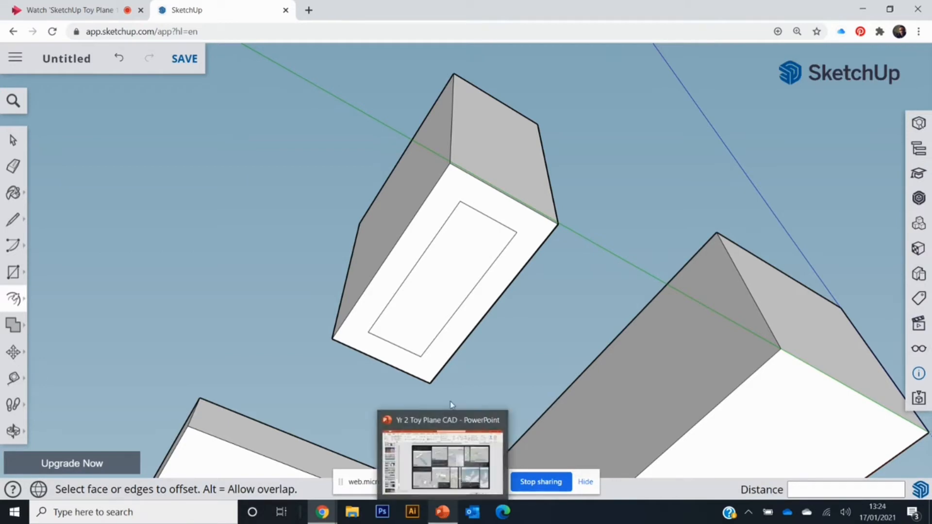
Step: Push/Pull the inner rectangle on the stabiliser's underside outward by 10 mm to form a tenon
{"action": "mouse_move", "coordinate": [495, 333]}
{"action": "middle_mouse_down"}
{"action": "mouse_move", "coordinate": [703, 326]}
{"action": "mouse_move", "coordinate": [480, 520]}
{"action": "middle_mouse_up"}
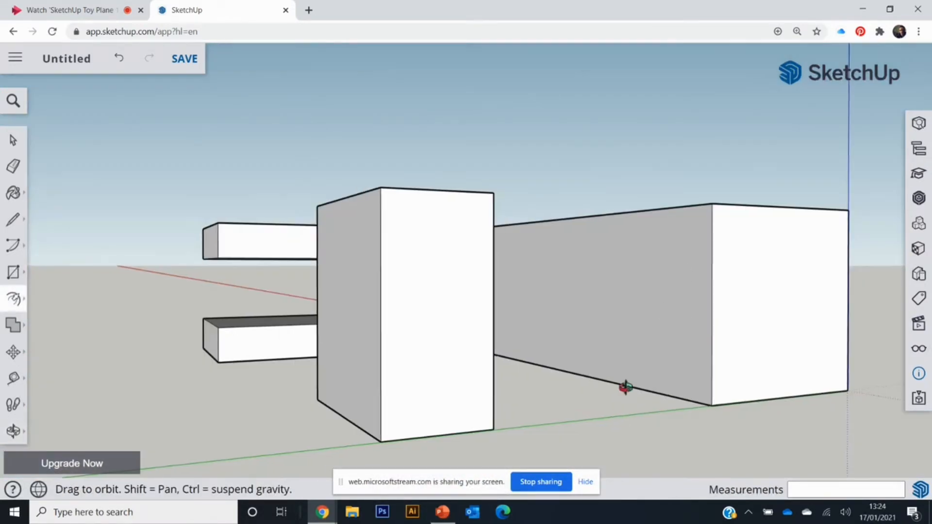
{"action": "middle_click_drag", "start_coordinate": [624, 387], "coordinate": [713, 405]}
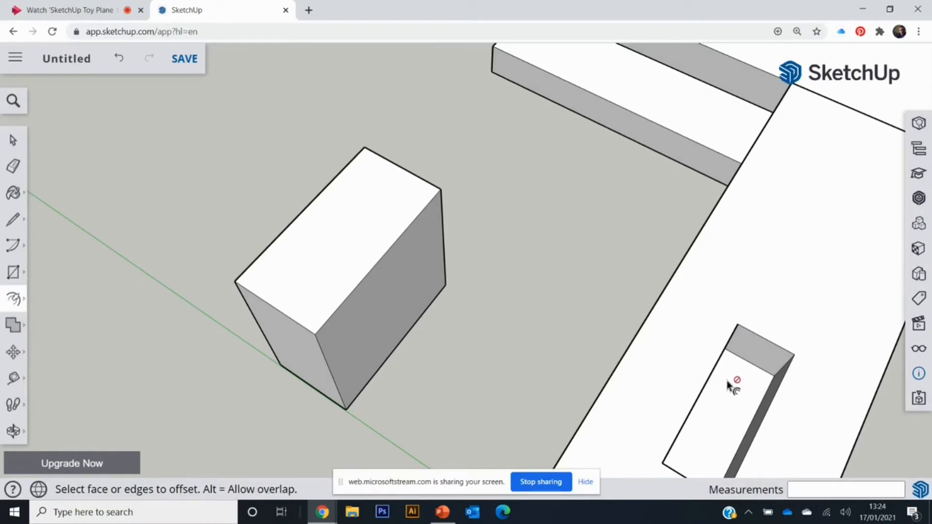
{"action": "mouse_move", "coordinate": [475, 386]}
{"action": "middle_mouse_down"}
{"action": "mouse_move", "coordinate": [480, 316]}
{"action": "mouse_move", "coordinate": [542, 153]}
{"action": "mouse_move", "coordinate": [522, 160]}
{"action": "mouse_move", "coordinate": [480, 275]}
{"action": "mouse_move", "coordinate": [83, 256]}
{"action": "middle_mouse_up"}
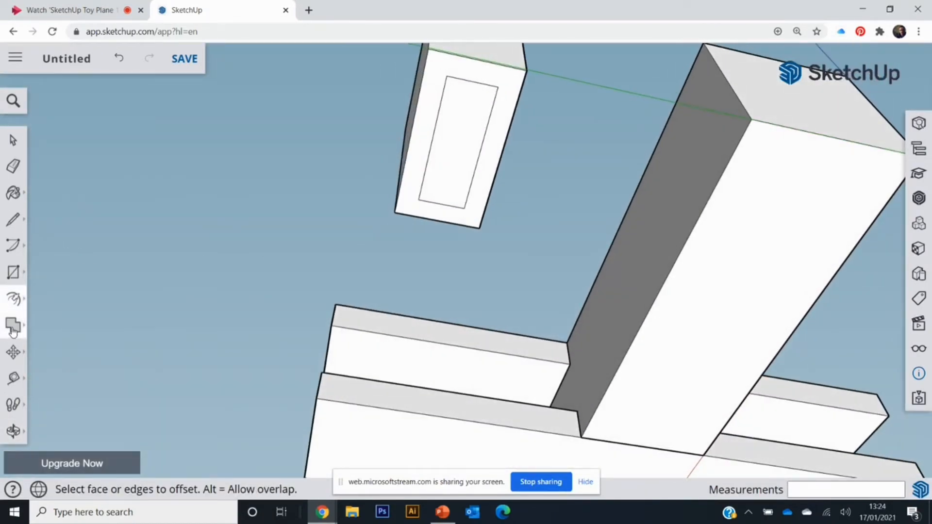
{"action": "mouse_move", "coordinate": [16, 301]}
{"action": "left_click", "coordinate": [63, 298]}
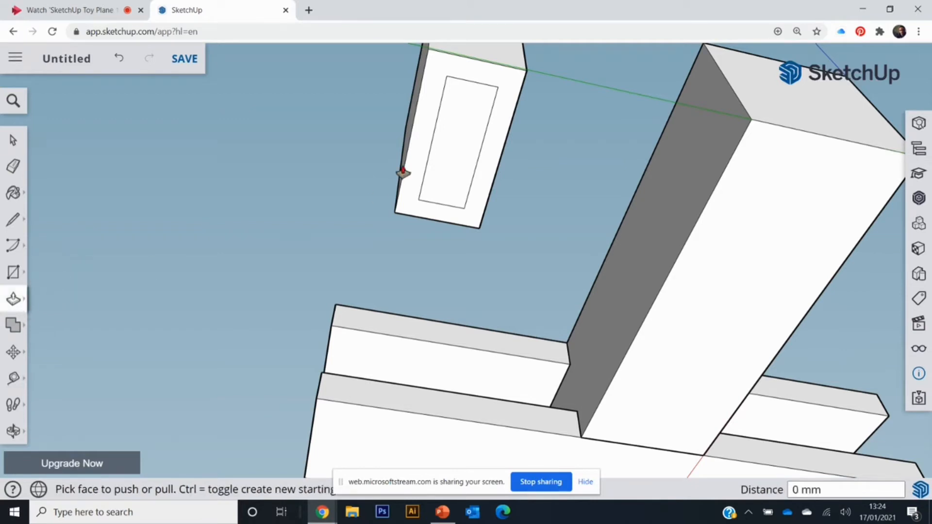
{"action": "mouse_move", "coordinate": [466, 100]}
{"action": "middle_mouse_down"}
{"action": "mouse_move", "coordinate": [688, 241]}
{"action": "mouse_move", "coordinate": [639, 253]}
{"action": "middle_mouse_up"}
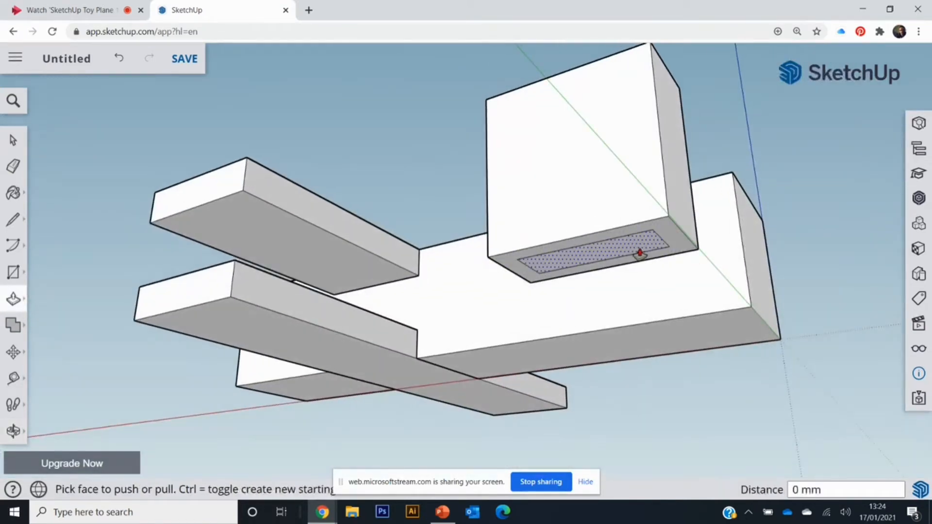
{"action": "left_click", "coordinate": [636, 248]}
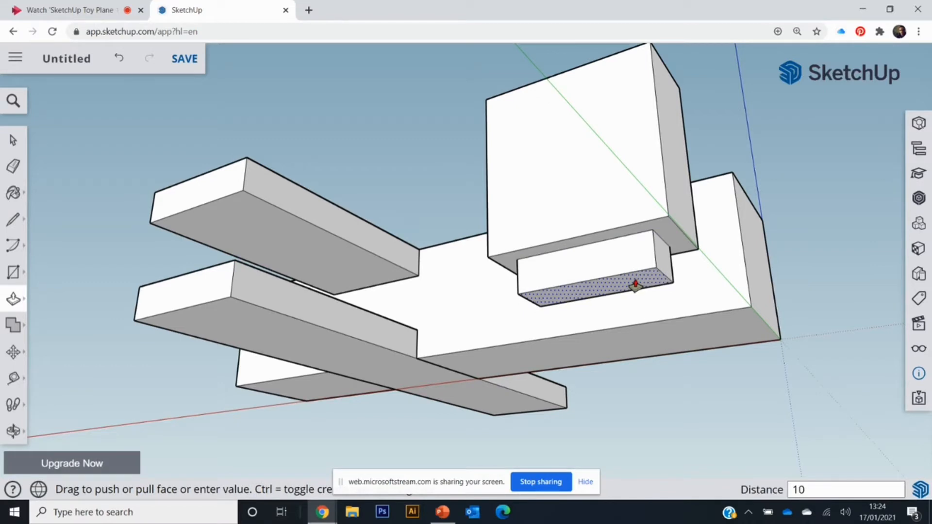
{"action": "key", "text": "Return"}
Step: Make the whole stabiliser block with its tenon a component with the definition name "stabilizer"
{"action": "mouse_move", "coordinate": [651, 276]}
{"action": "middle_mouse_down"}
{"action": "mouse_move", "coordinate": [715, 366]}
{"action": "mouse_move", "coordinate": [250, 354]}
{"action": "middle_mouse_up"}
{"action": "mouse_move", "coordinate": [424, 260]}
{"action": "middle_mouse_down"}
{"action": "mouse_move", "coordinate": [551, 407]}
{"action": "mouse_move", "coordinate": [549, 310]}
{"action": "mouse_move", "coordinate": [452, 327]}
{"action": "mouse_move", "coordinate": [504, 375]}
{"action": "mouse_move", "coordinate": [495, 339]}
{"action": "mouse_move", "coordinate": [563, 346]}
{"action": "middle_mouse_up"}
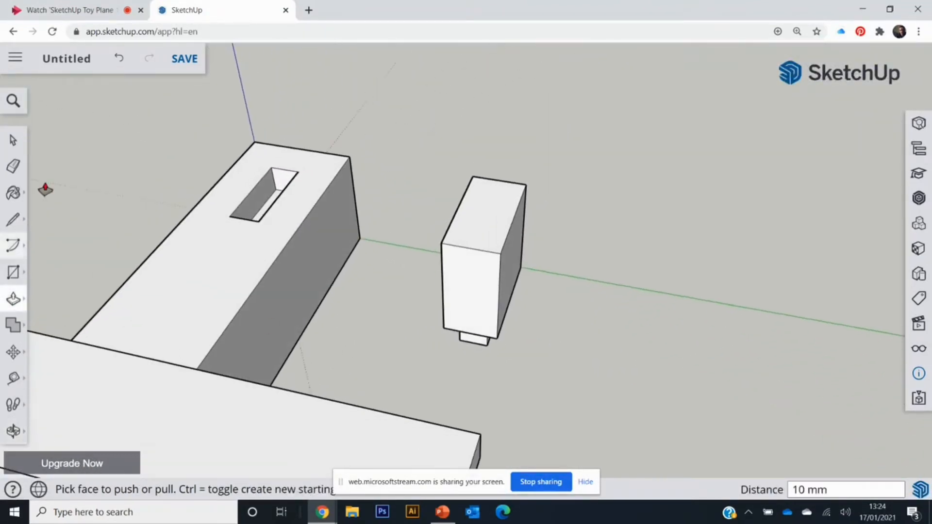
{"action": "left_click", "coordinate": [13, 141]}
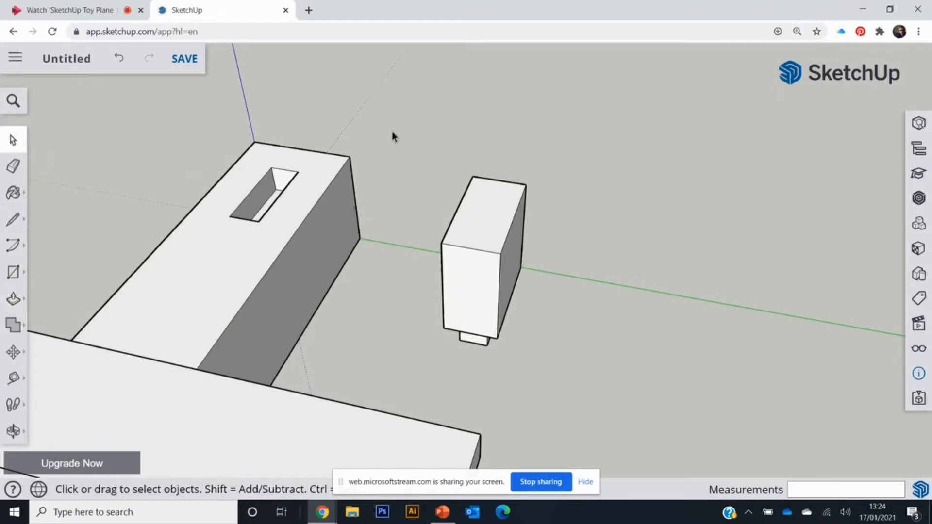
{"action": "left_click_drag", "start_coordinate": [392, 130], "coordinate": [578, 391]}
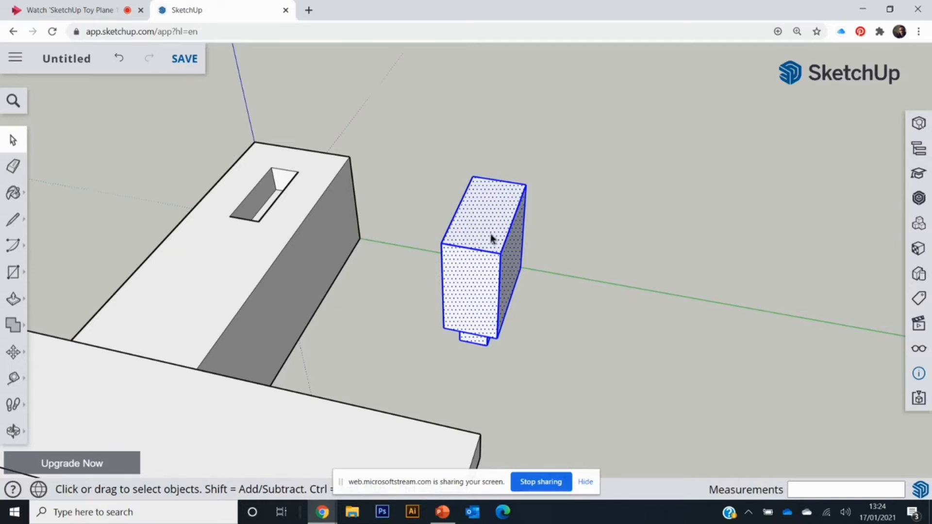
{"action": "right_click", "coordinate": [501, 242]}
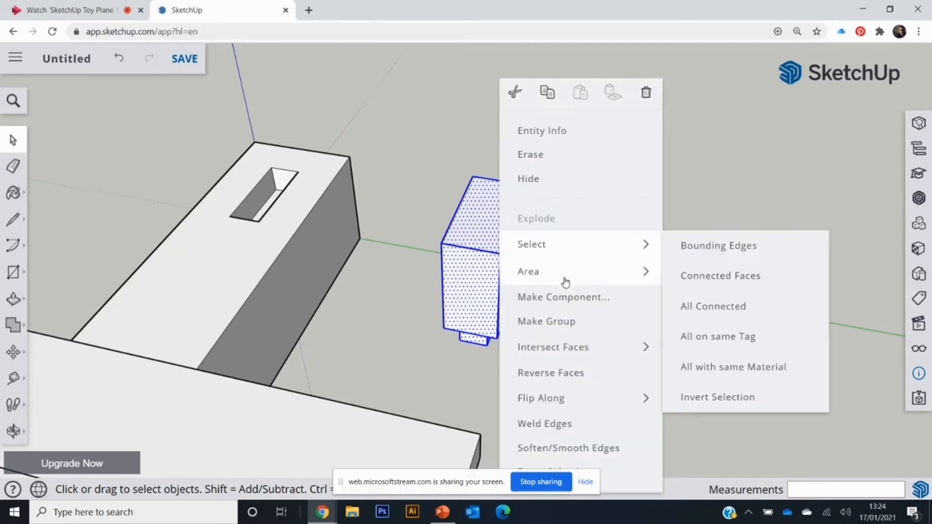
{"action": "left_click", "coordinate": [560, 298]}
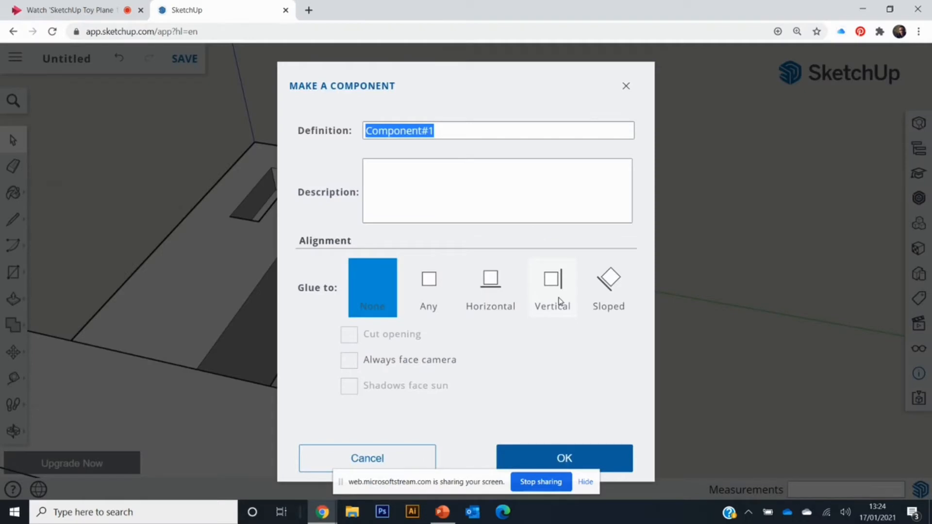
{"action": "type", "text": "stabiliser"}
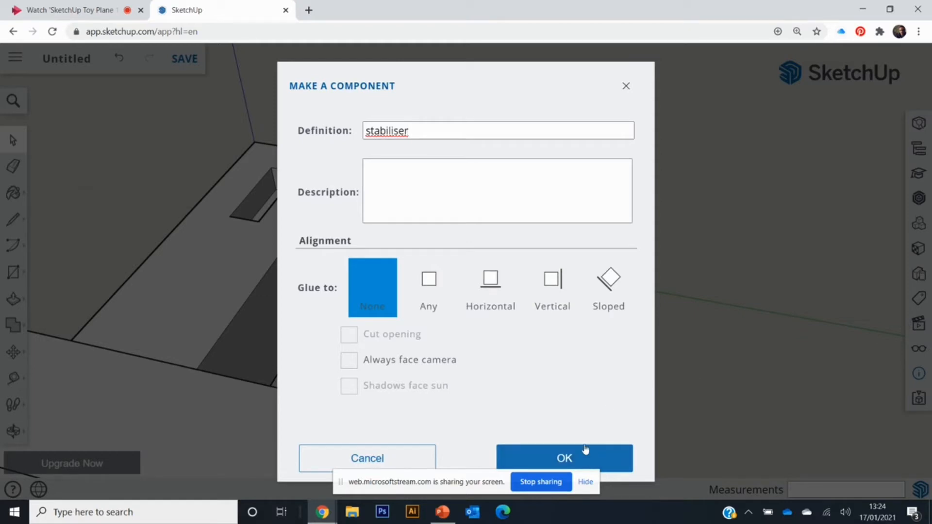
{"action": "left_click", "coordinate": [396, 131]}
{"action": "key", "text": "BackSpace"}
{"action": "type", "text": "z"}
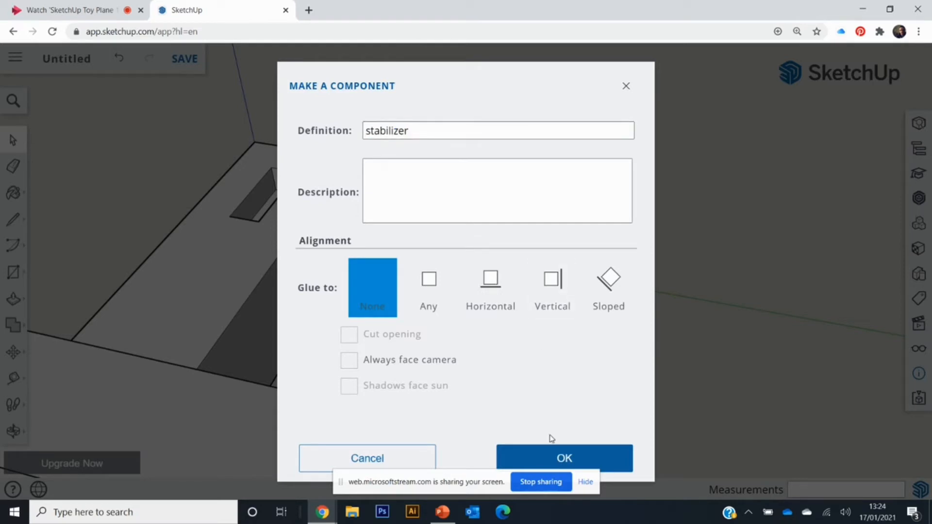
{"action": "left_click", "coordinate": [584, 459]}
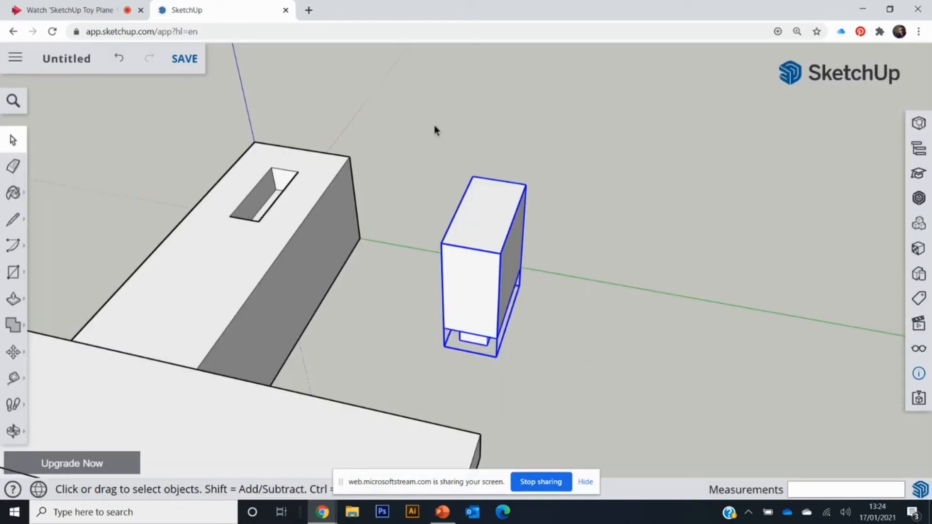
Step: Move the stabilizer component by the corner where its tenon meets the block onto the matching top corner of the body's slot
{"action": "middle_click_drag", "start_coordinate": [630, 268], "coordinate": [653, 296]}
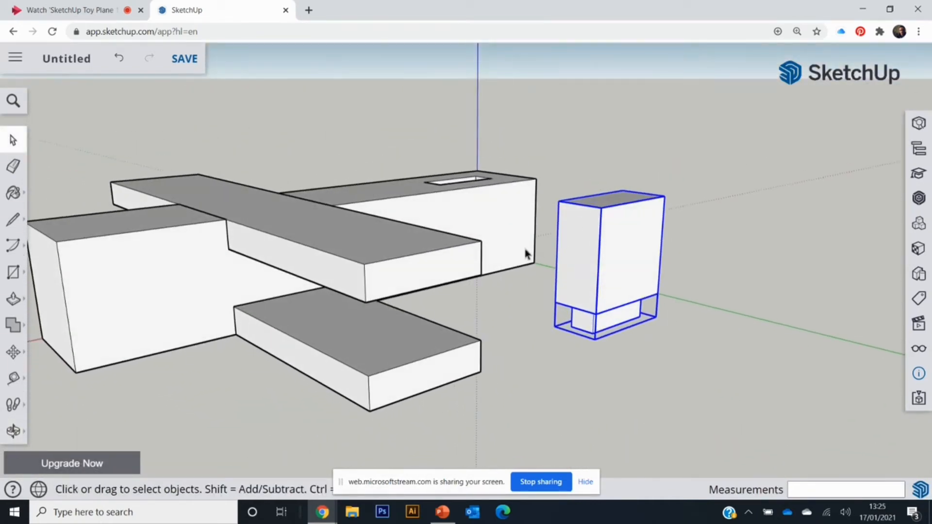
{"action": "middle_click_drag", "start_coordinate": [526, 253], "coordinate": [389, 242]}
{"action": "scroll", "coordinate": [399, 255], "scroll_direction": "up", "scroll_amount": 4}
{"action": "middle_click_drag", "start_coordinate": [252, 170], "coordinate": [417, 215]}
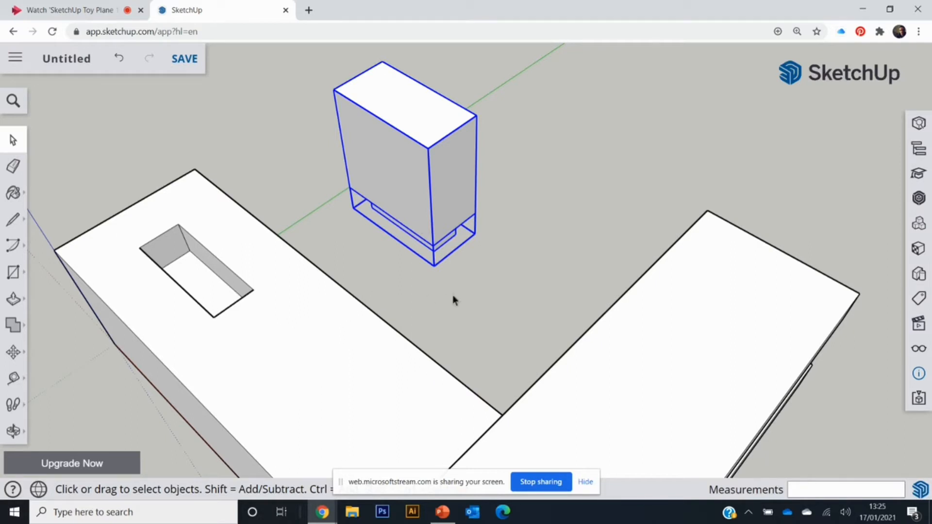
{"action": "middle_click_drag", "start_coordinate": [452, 296], "coordinate": [207, 284]}
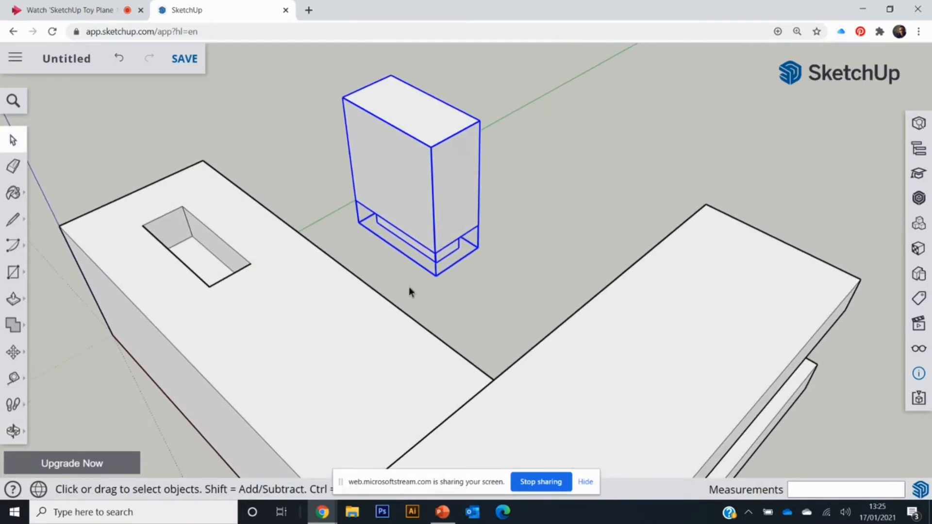
{"action": "middle_click_drag", "start_coordinate": [437, 256], "coordinate": [150, 221]}
{"action": "middle_click_drag", "start_coordinate": [648, 321], "coordinate": [495, 303]}
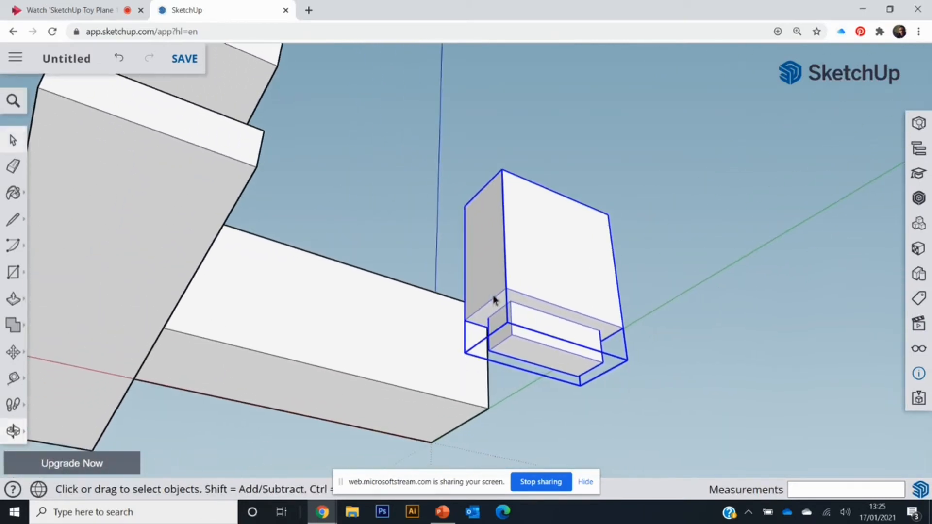
{"action": "left_click", "coordinate": [13, 352]}
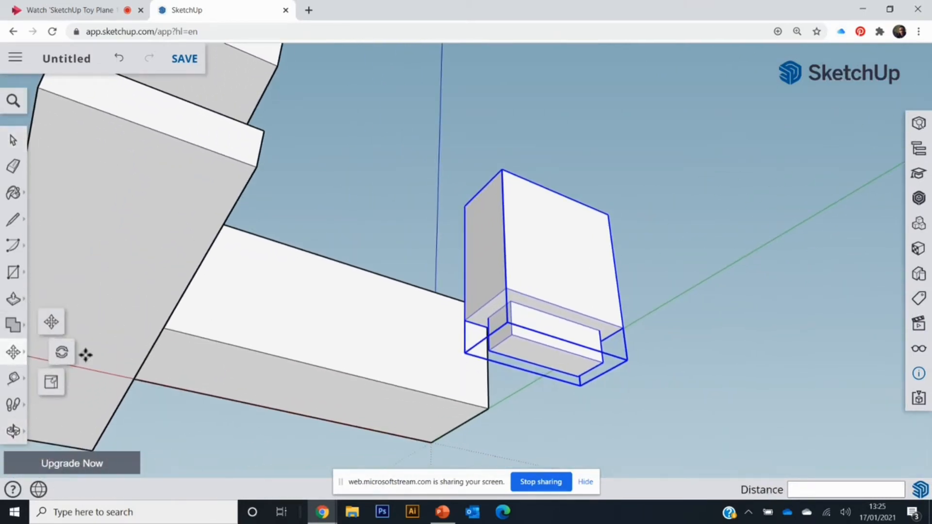
{"action": "left_click", "coordinate": [512, 302]}
{"action": "middle_click_drag", "start_coordinate": [510, 304], "coordinate": [555, 307]}
{"action": "scroll", "coordinate": [277, 221], "scroll_direction": "down", "scroll_amount": 3}
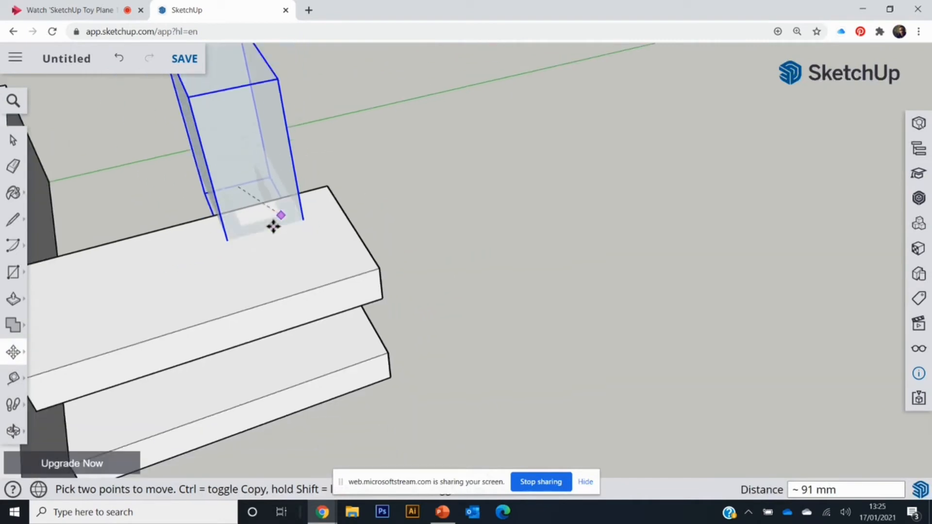
{"action": "middle_click_drag", "start_coordinate": [273, 226], "coordinate": [634, 233]}
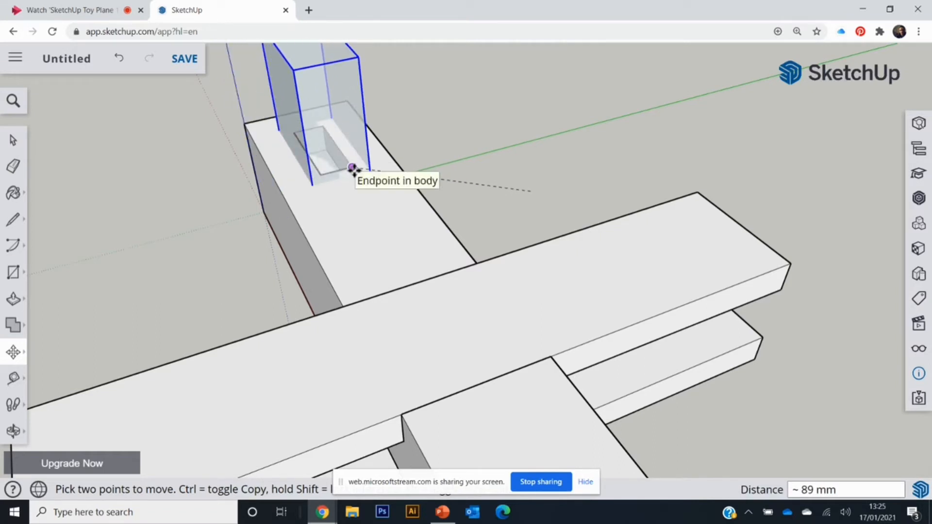
{"action": "scroll", "coordinate": [353, 169], "scroll_direction": "up", "scroll_amount": 4}
{"action": "middle_click_drag", "start_coordinate": [308, 188], "coordinate": [650, 374], "text": "shift"}
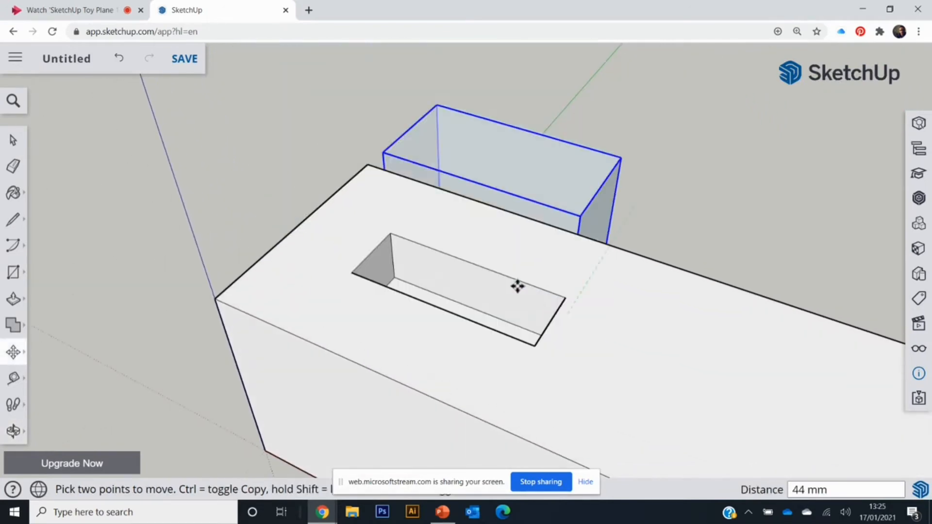
{"action": "left_click", "coordinate": [566, 298]}
{"action": "scroll", "coordinate": [778, 389], "scroll_direction": "down", "scroll_amount": 5}
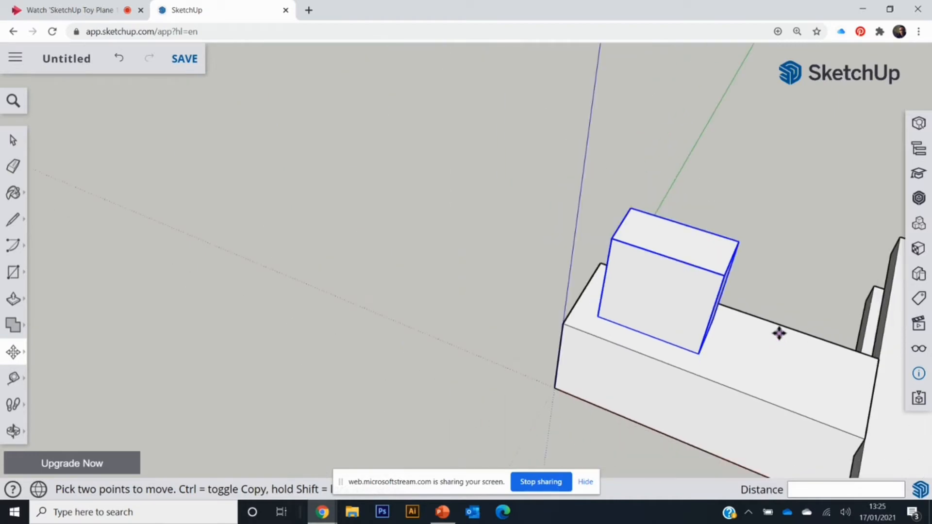
Step: Check the fitted stabilizer from several angles and switch to PowerPoint to read slide 30 on editing the component shapes
{"action": "middle_click_drag", "start_coordinate": [778, 388], "coordinate": [526, 304]}
{"action": "scroll", "coordinate": [526, 305], "scroll_direction": "down", "scroll_amount": 5}
{"action": "middle_click_drag", "start_coordinate": [466, 233], "coordinate": [493, 291]}
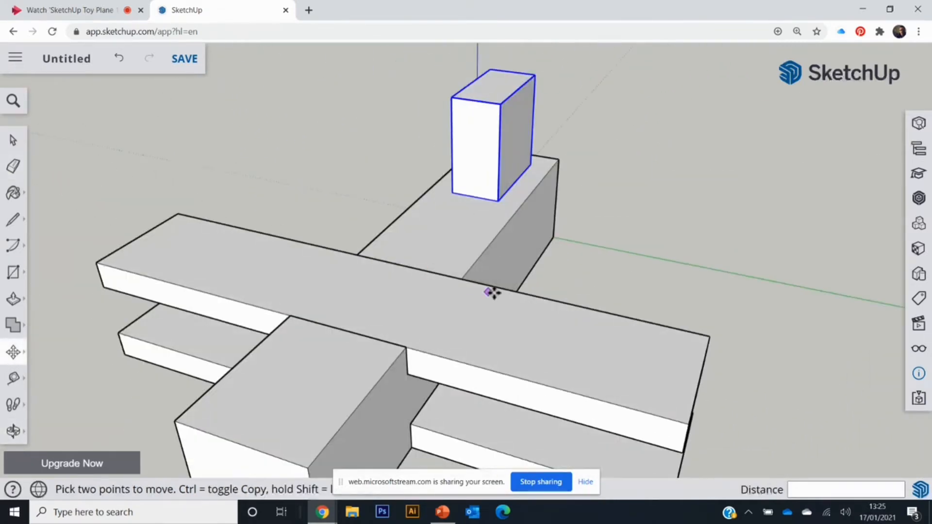
{"action": "scroll", "coordinate": [493, 291], "scroll_direction": "down", "scroll_amount": 2}
{"action": "middle_click_drag", "start_coordinate": [569, 317], "coordinate": [420, 307]}
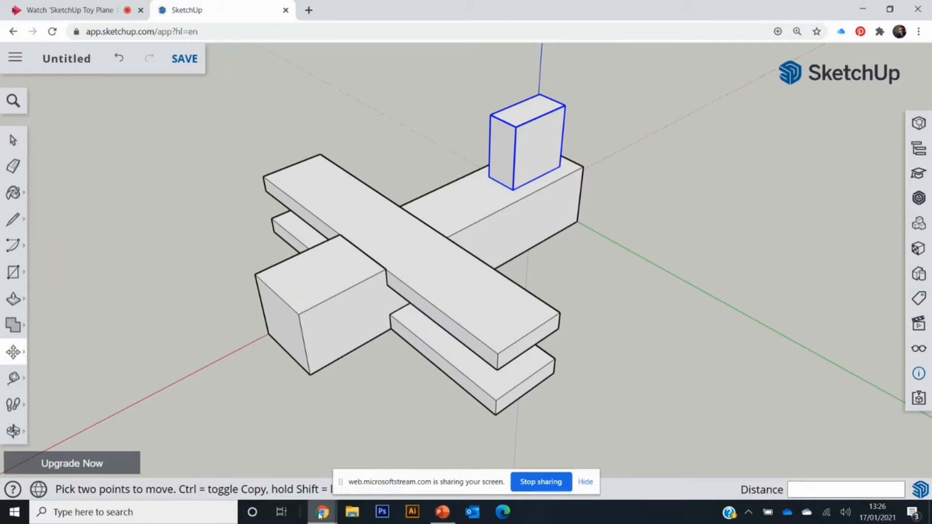
{"action": "left_click", "coordinate": [442, 512]}
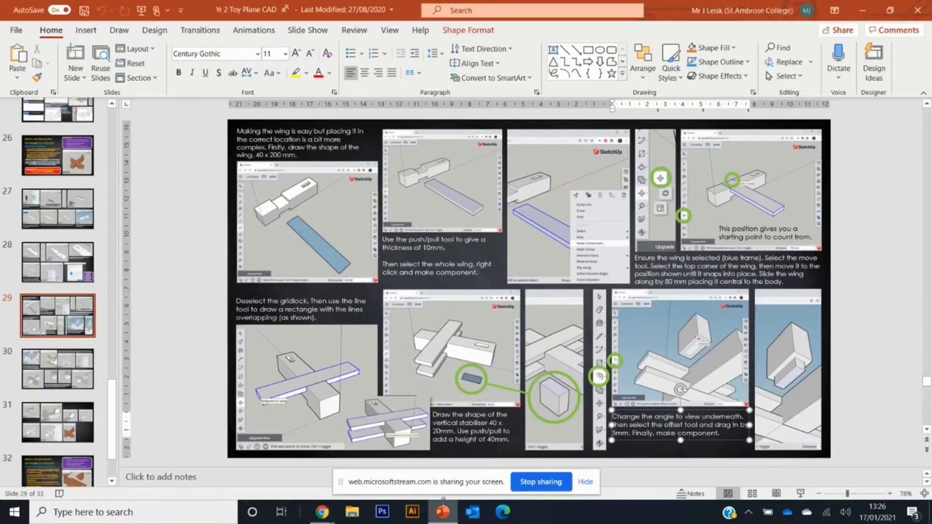
{"action": "left_click", "coordinate": [58, 381]}
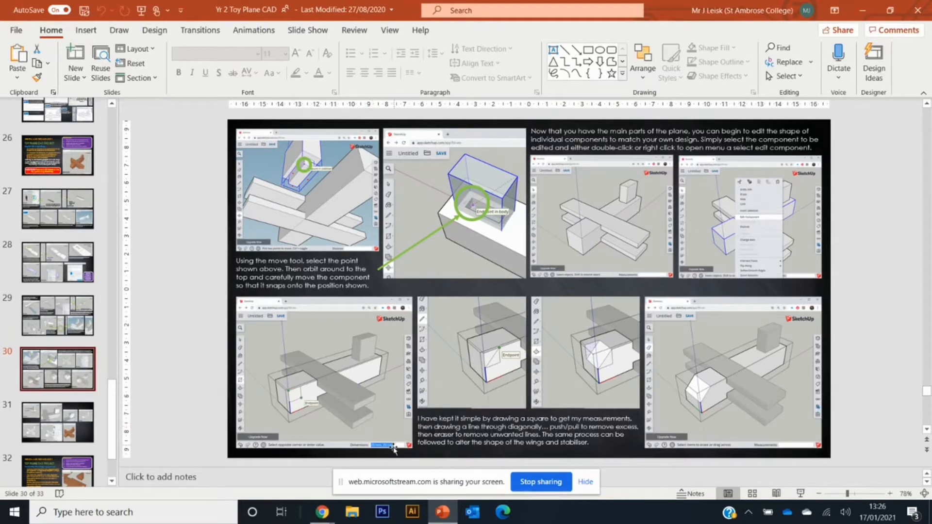
{"action": "scroll", "coordinate": [390, 450], "scroll_direction": "up", "scroll_amount": 3}
{"action": "left_click", "coordinate": [51, 387]}
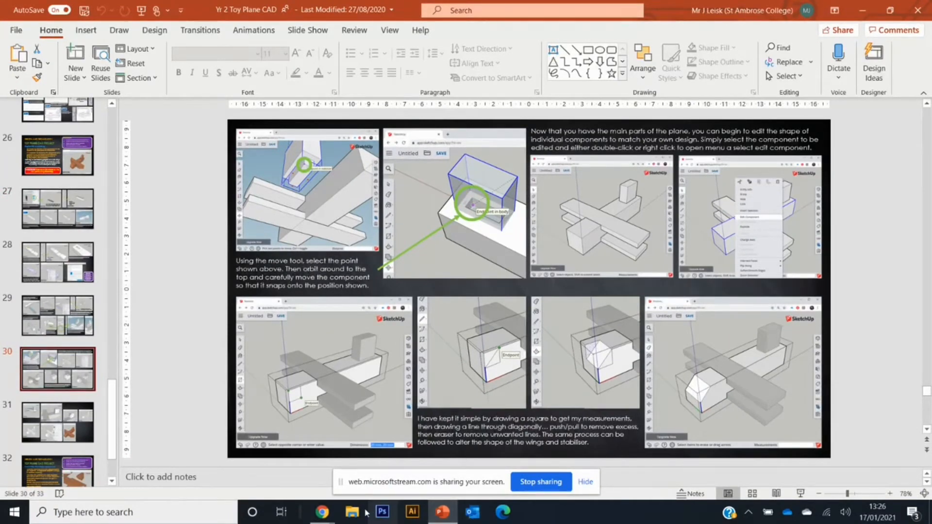
Step: Switch back to SketchUp and open the plane's body component for editing
{"action": "mouse_move", "coordinate": [322, 512]}
{"action": "left_click", "coordinate": [261, 466]}
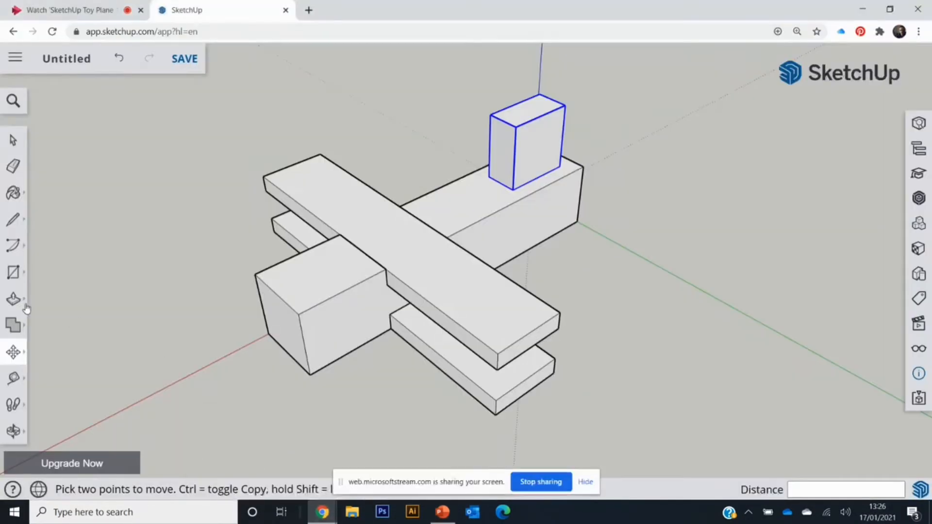
{"action": "left_click", "coordinate": [13, 272]}
{"action": "left_click", "coordinate": [21, 145]}
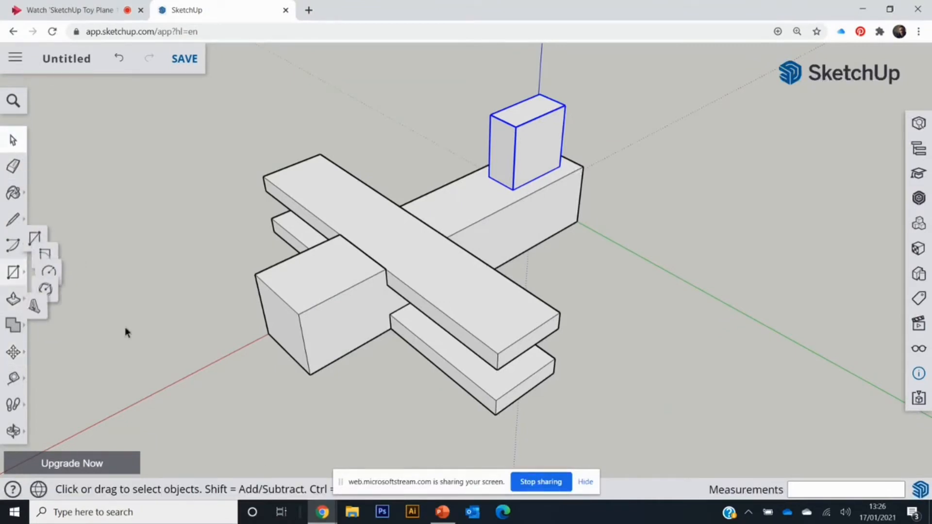
{"action": "double_click", "coordinate": [318, 306]}
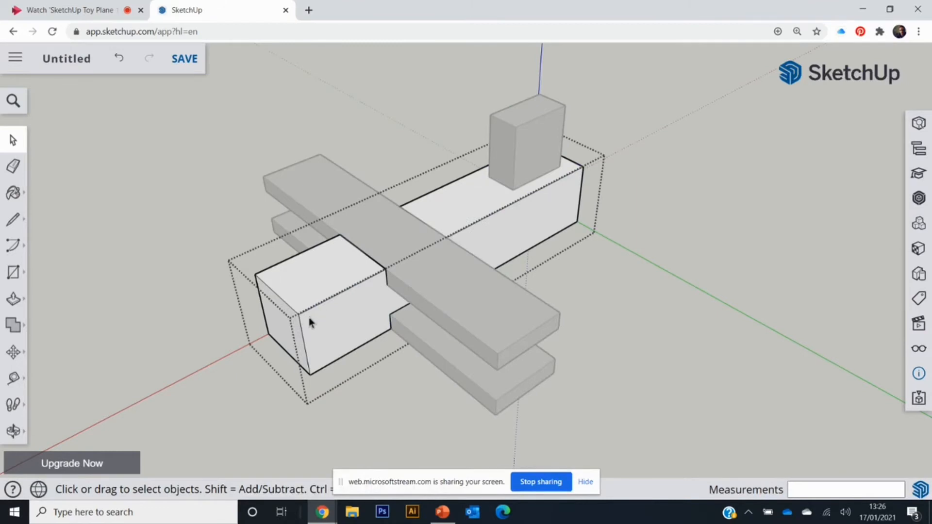
{"action": "scroll", "coordinate": [308, 316], "scroll_direction": "up", "scroll_amount": 3}
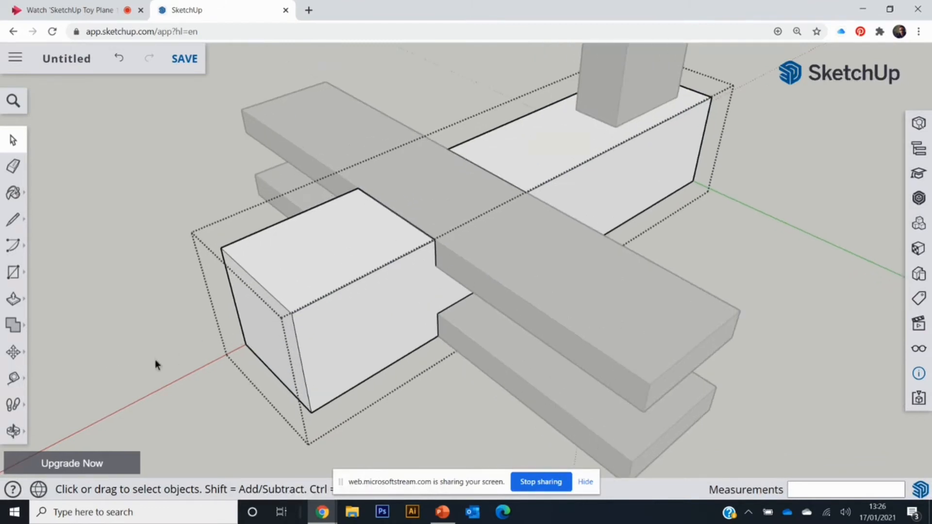
{"action": "left_click", "coordinate": [156, 364]}
{"action": "left_click", "coordinate": [298, 319]}
{"action": "right_click", "coordinate": [299, 324]}
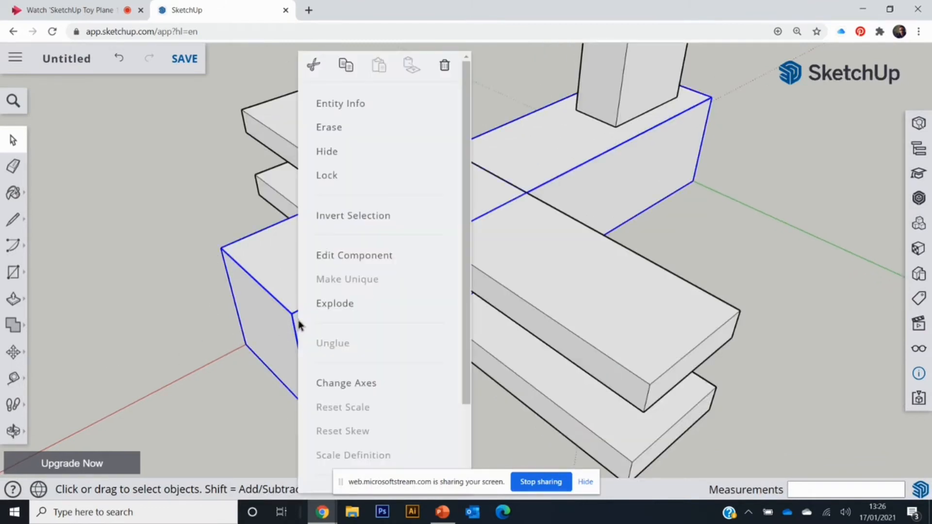
{"action": "left_click", "coordinate": [331, 256]}
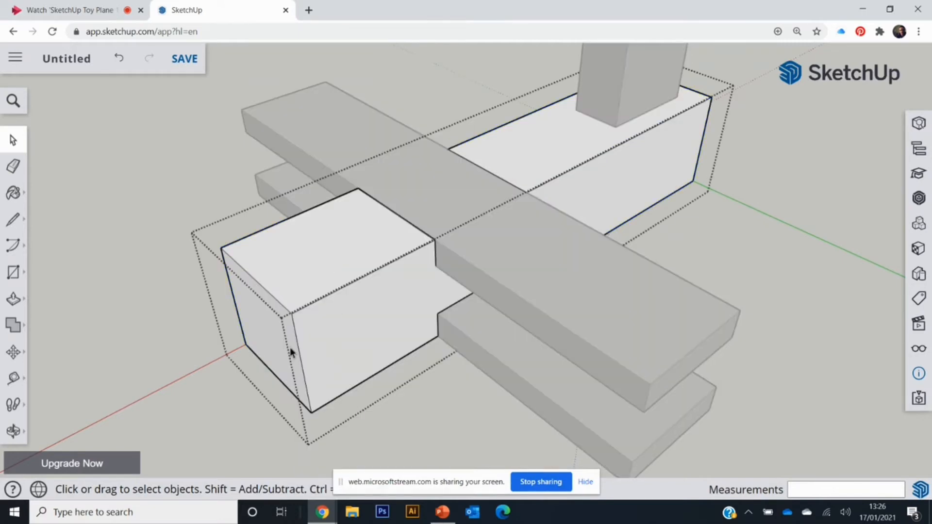
Step: Draw a 20 x 20 mm square at the nose's upper front corner on the body's side face and split it with a diagonal line
{"action": "left_click", "coordinate": [13, 271]}
{"action": "middle_click_drag", "start_coordinate": [322, 316], "coordinate": [291, 264]}
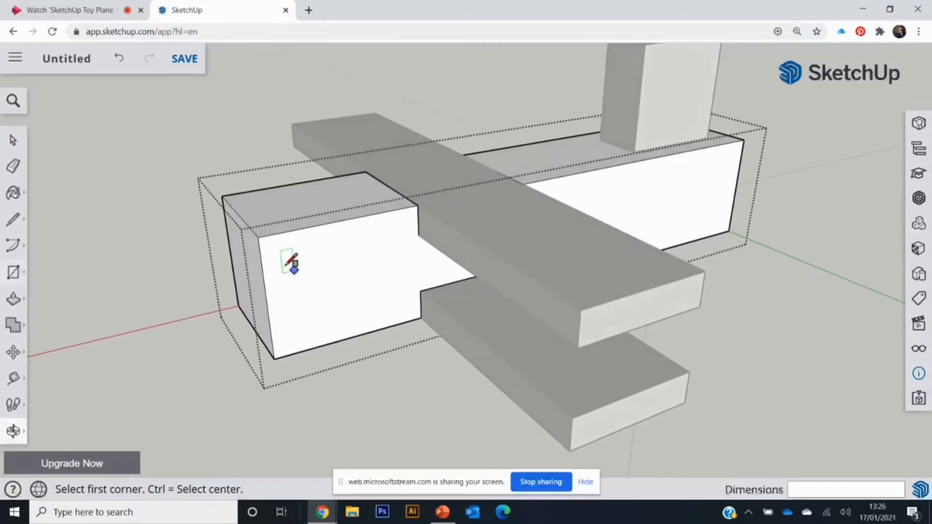
{"action": "left_click", "coordinate": [257, 237]}
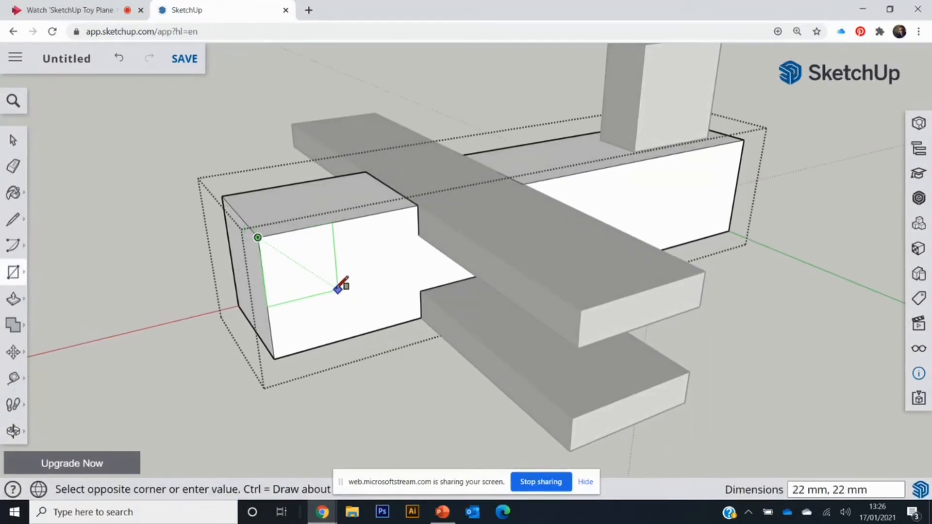
{"action": "left_click", "coordinate": [332, 283]}
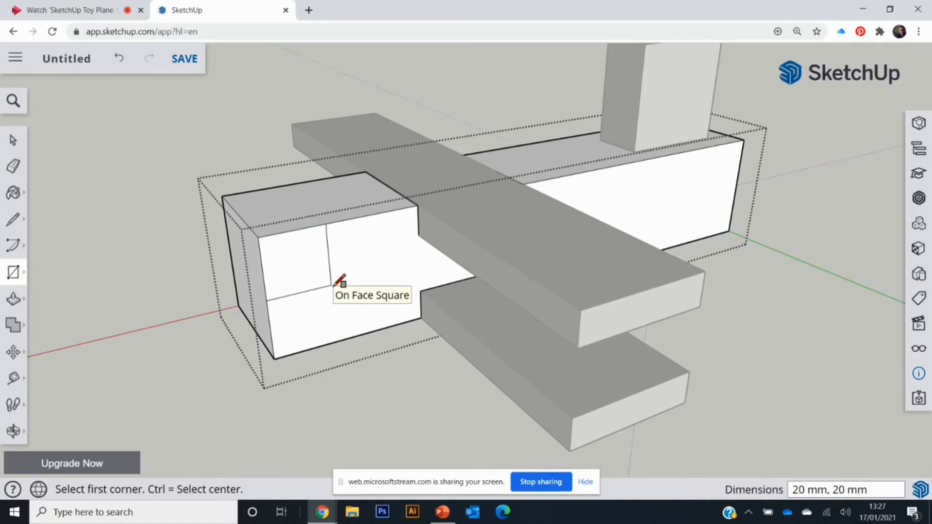
{"action": "left_click", "coordinate": [13, 219]}
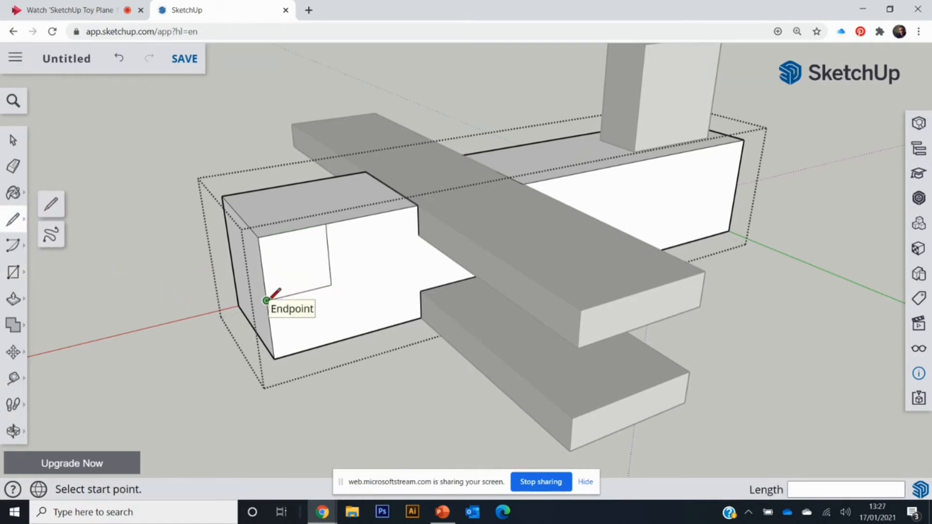
{"action": "left_click", "coordinate": [266, 300]}
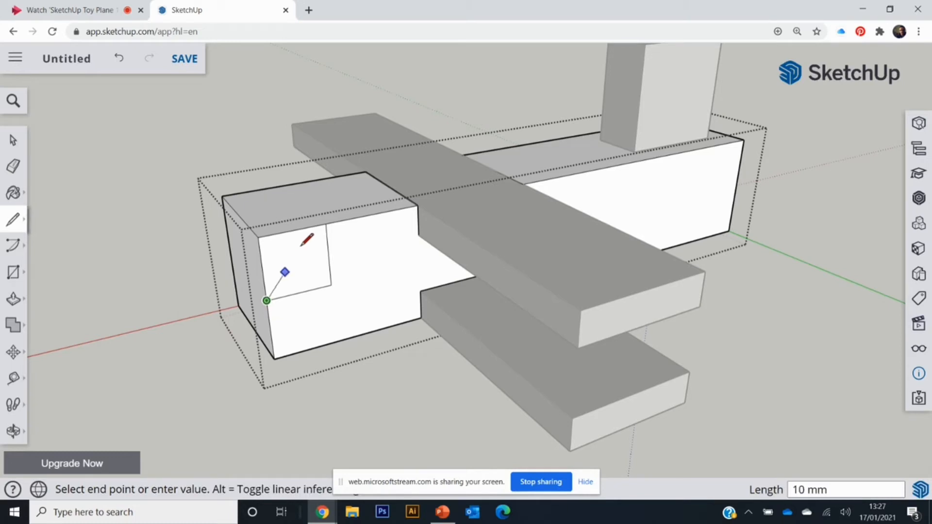
{"action": "left_click", "coordinate": [325, 224]}
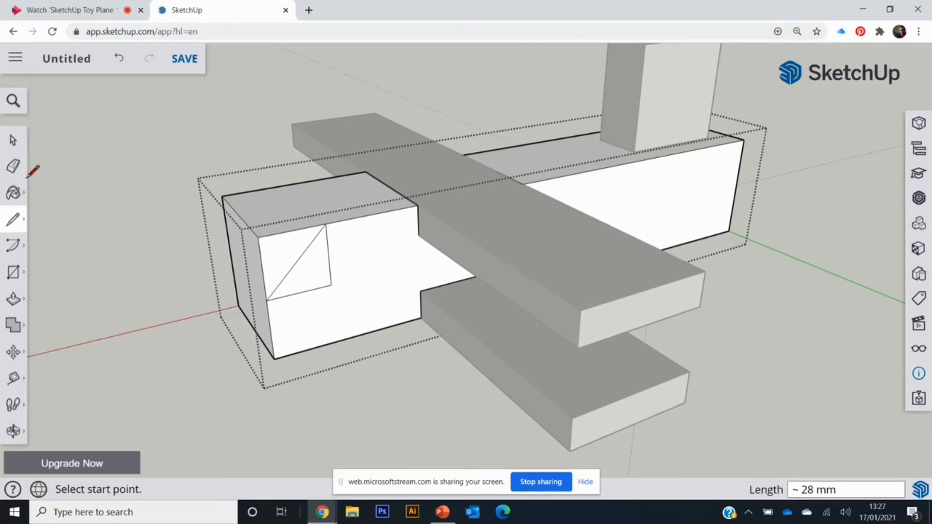
Step: Push/Pull the nose's corner triangle 40 mm through the body to cut it away and erase the leftover lines of the square
{"action": "left_click", "coordinate": [22, 299]}
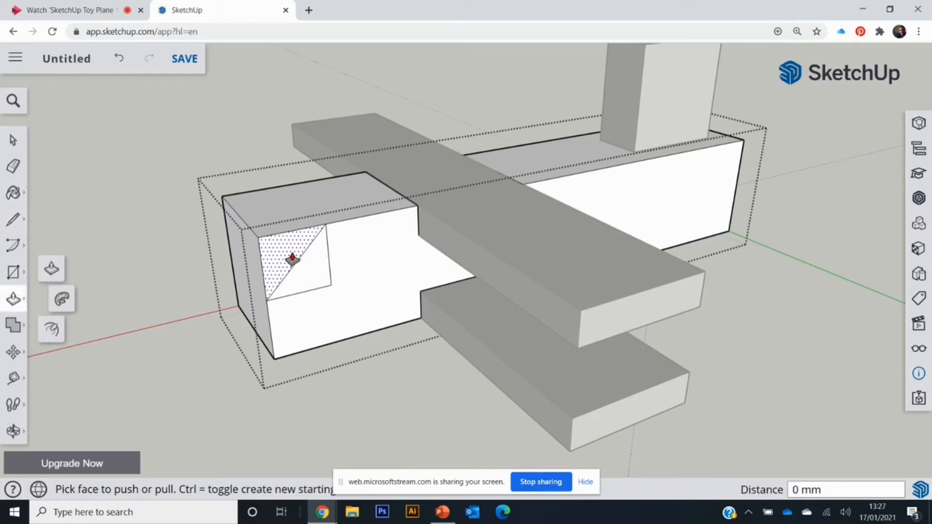
{"action": "left_click_drag", "start_coordinate": [278, 263], "coordinate": [243, 209]}
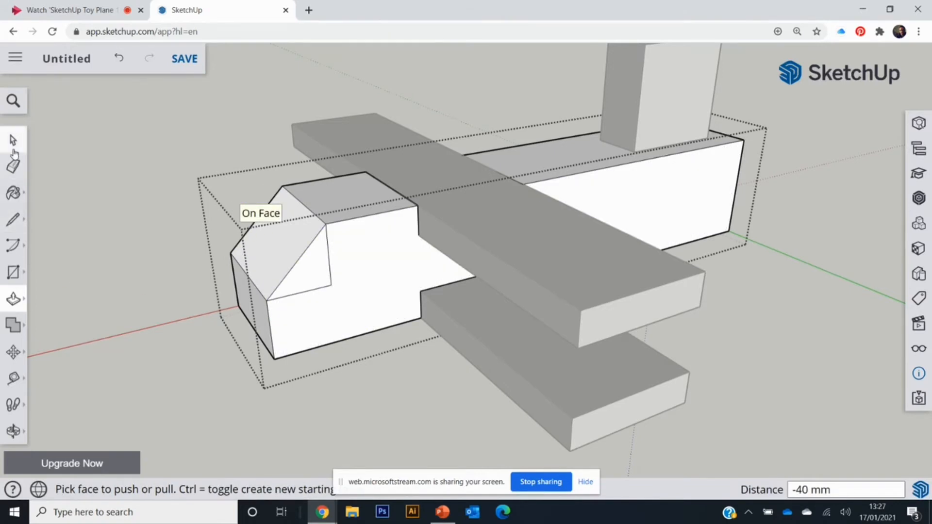
{"action": "left_click", "coordinate": [13, 166]}
{"action": "left_click", "coordinate": [317, 288]}
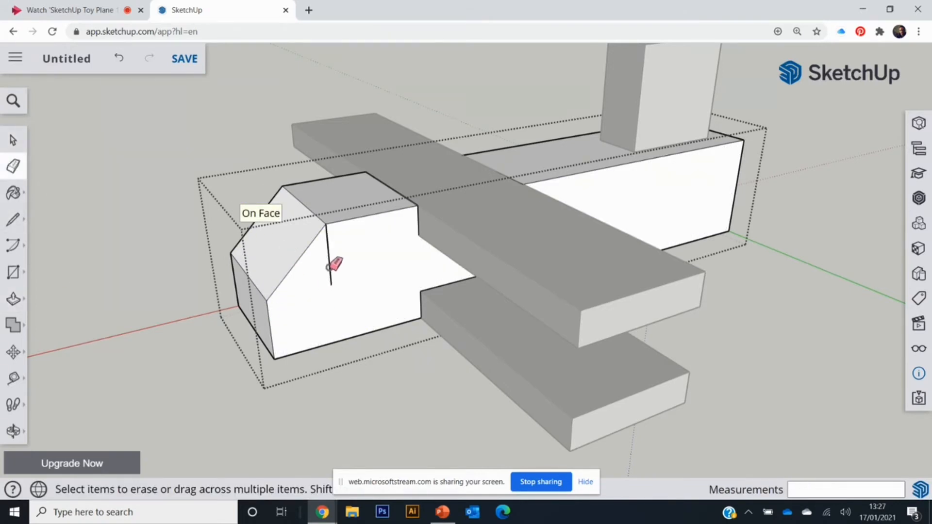
{"action": "left_click", "coordinate": [330, 264]}
Step: Switch to PowerPoint to view slide 31 on shaping the tail and stabiliser, and return to SketchUp
{"action": "left_click", "coordinate": [441, 511]}
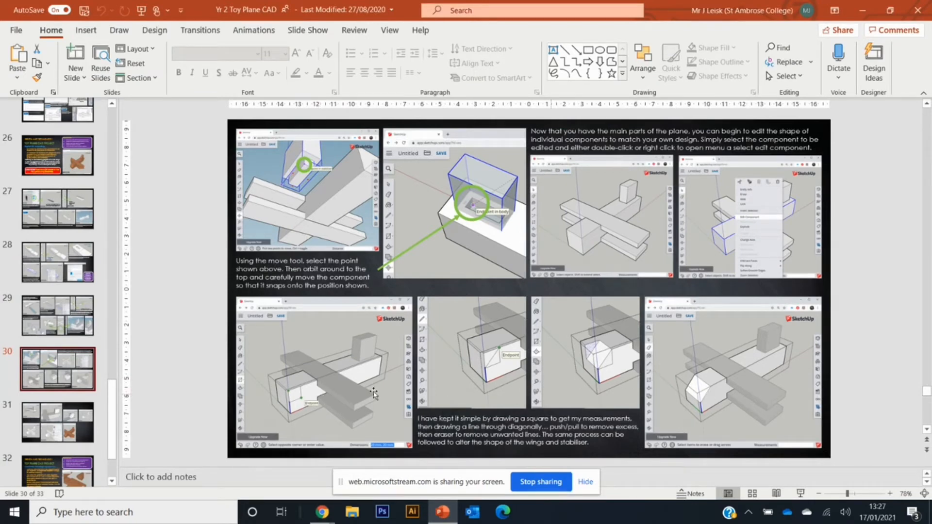
{"action": "left_click", "coordinate": [52, 423]}
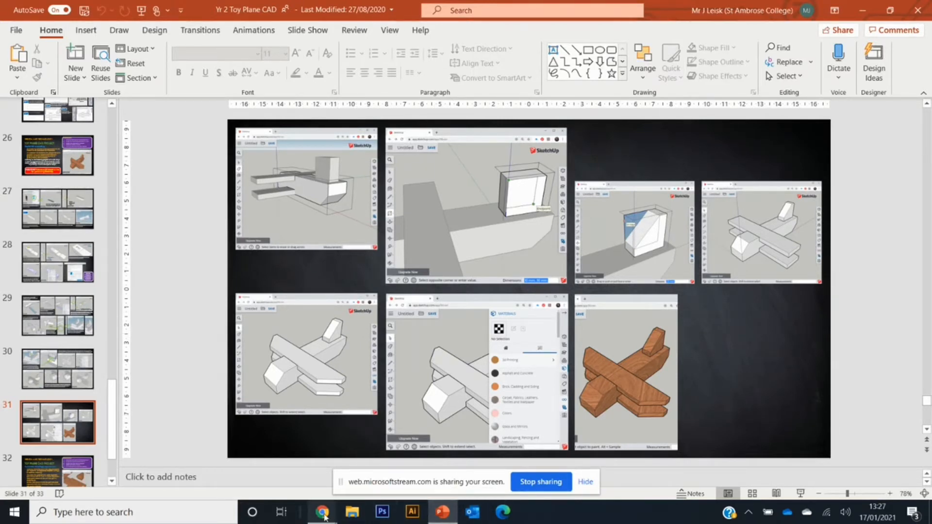
{"action": "mouse_move", "coordinate": [320, 515]}
{"action": "left_click", "coordinate": [252, 466]}
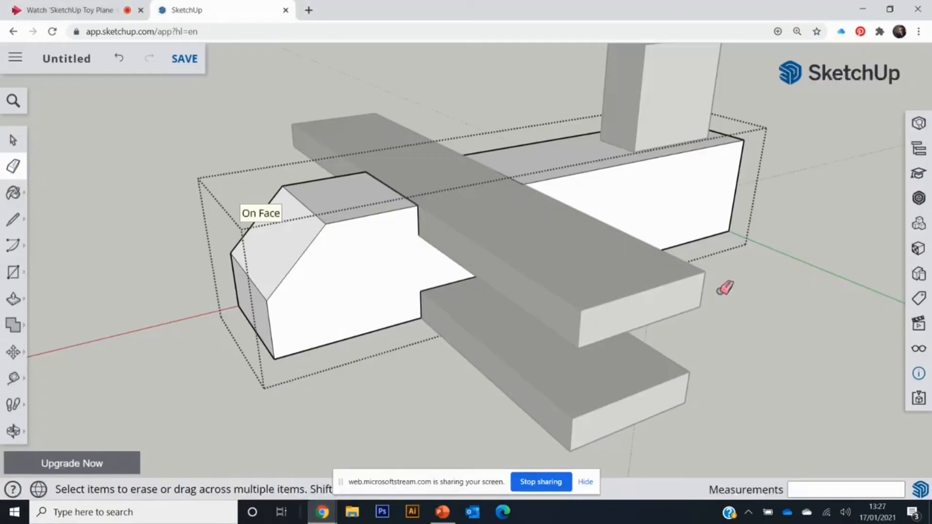
Step: Try a 20 x 20 mm square split by a diagonal at the lower rear corner of the body's side face
{"action": "mouse_move", "coordinate": [724, 285]}
{"action": "middle_mouse_down"}
{"action": "mouse_move", "coordinate": [559, 298]}
{"action": "mouse_move", "coordinate": [474, 343]}
{"action": "mouse_move", "coordinate": [374, 276]}
{"action": "mouse_move", "coordinate": [453, 317]}
{"action": "middle_mouse_up"}
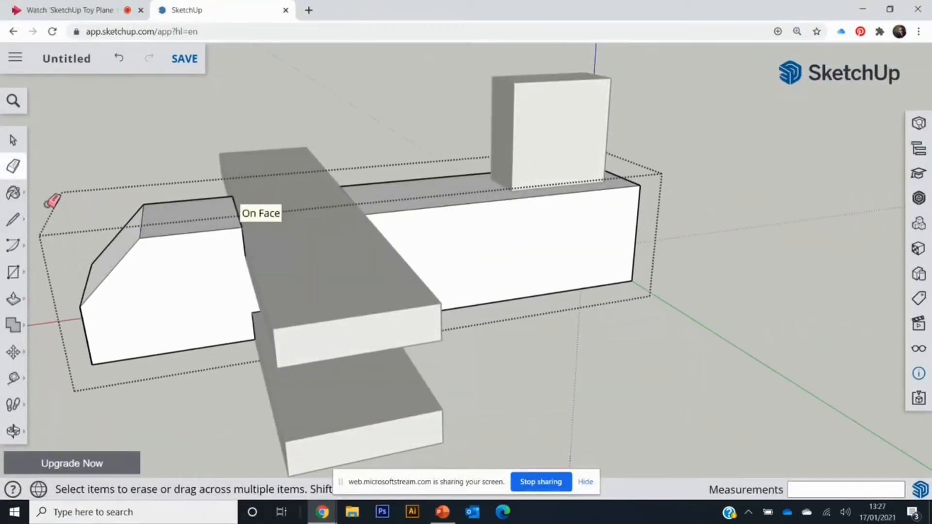
{"action": "left_click", "coordinate": [13, 271]}
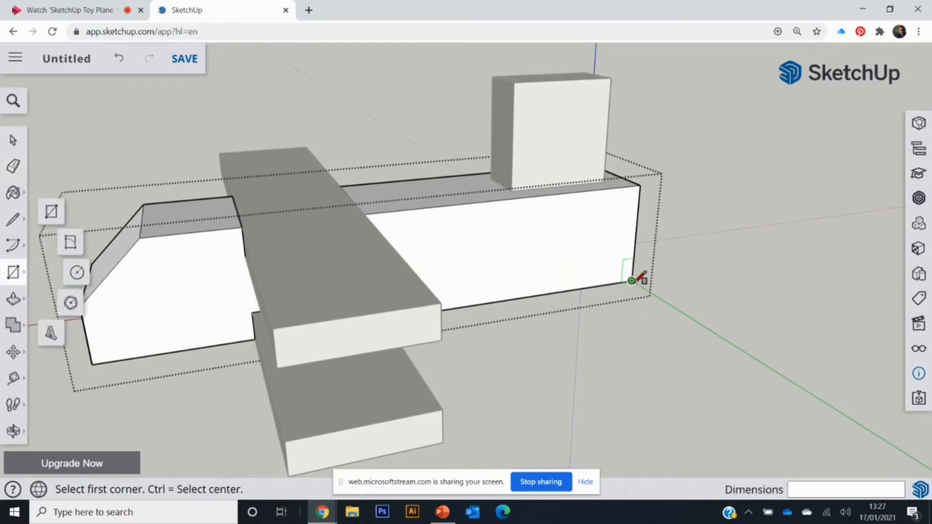
{"action": "left_click", "coordinate": [631, 280]}
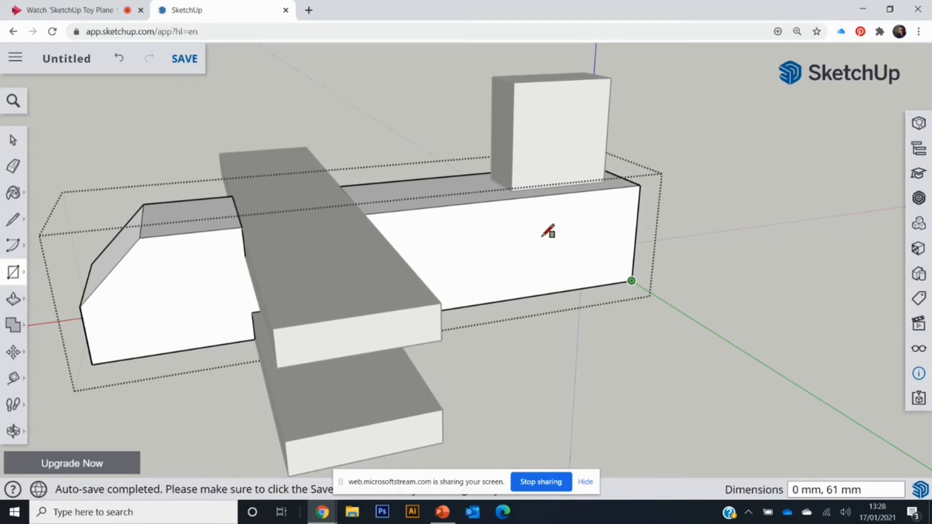
{"action": "scroll", "coordinate": [582, 243], "scroll_direction": "up", "scroll_amount": 3}
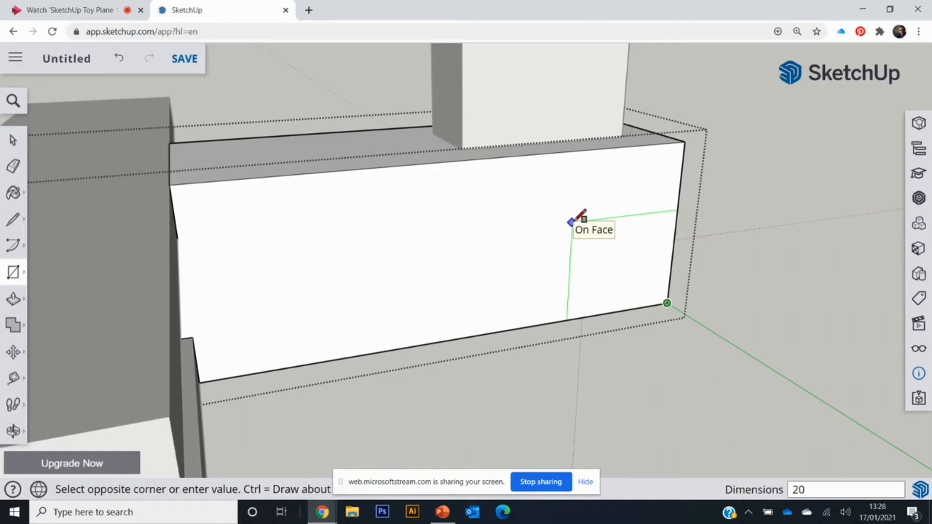
{"action": "key", "text": "Return"}
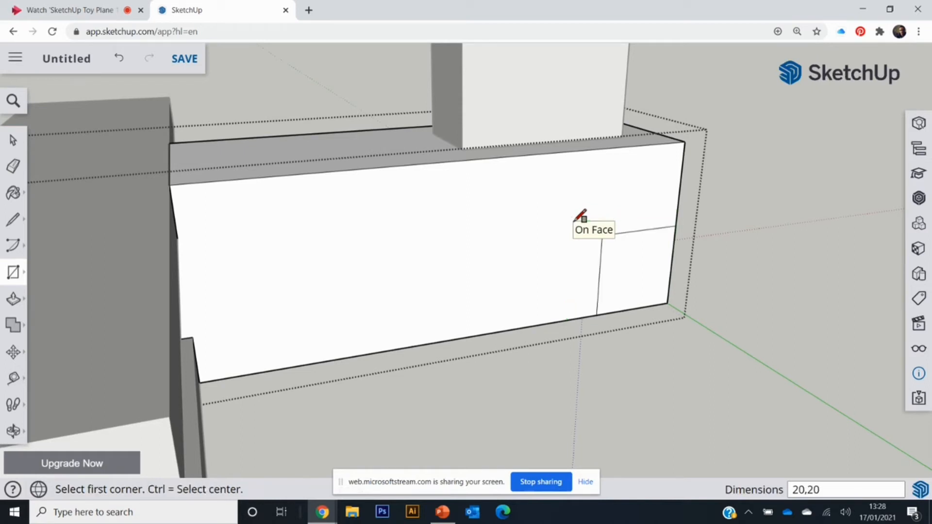
{"action": "left_click", "coordinate": [13, 218]}
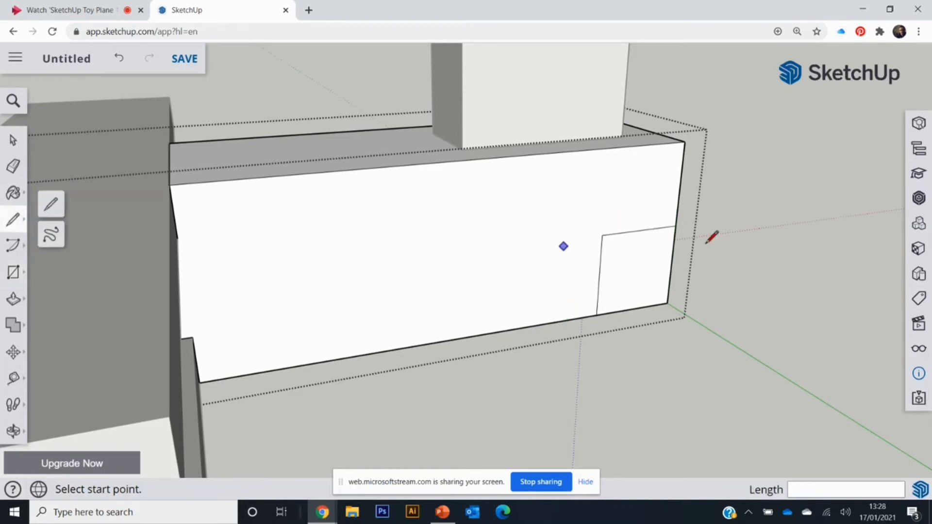
{"action": "left_click", "coordinate": [675, 226]}
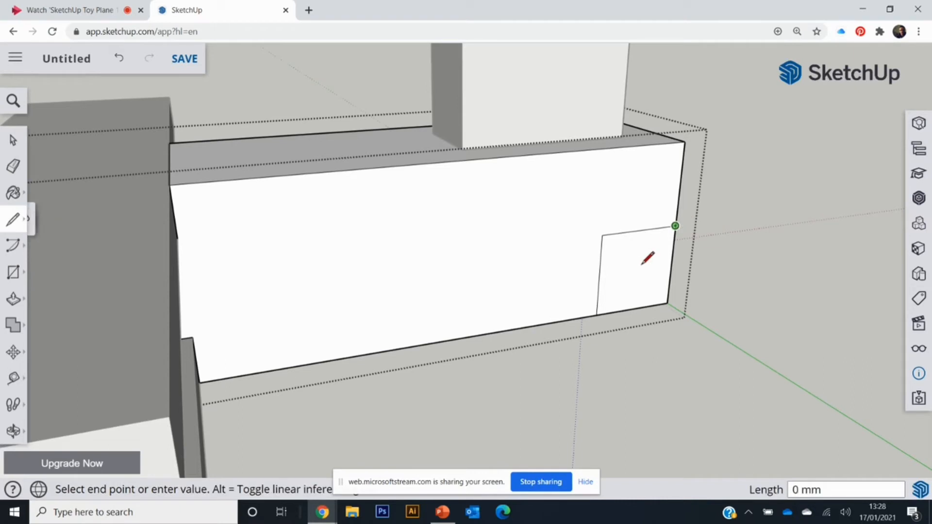
{"action": "left_click", "coordinate": [596, 315]}
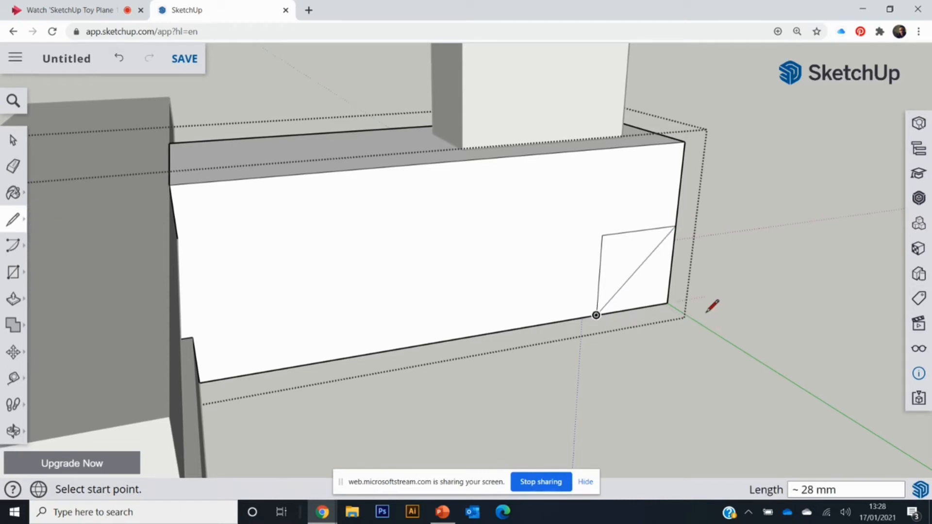
{"action": "key", "text": "ctrl+z"}
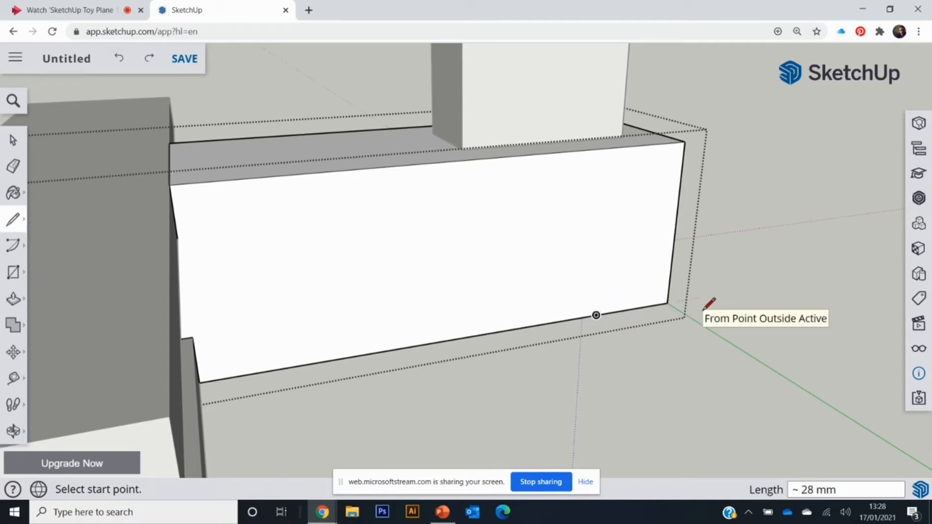
Step: Draw a 30 x 20 mm rectangle at the lower rear corner of the body's side face and split it with a diagonal line
{"action": "left_click", "coordinate": [14, 272]}
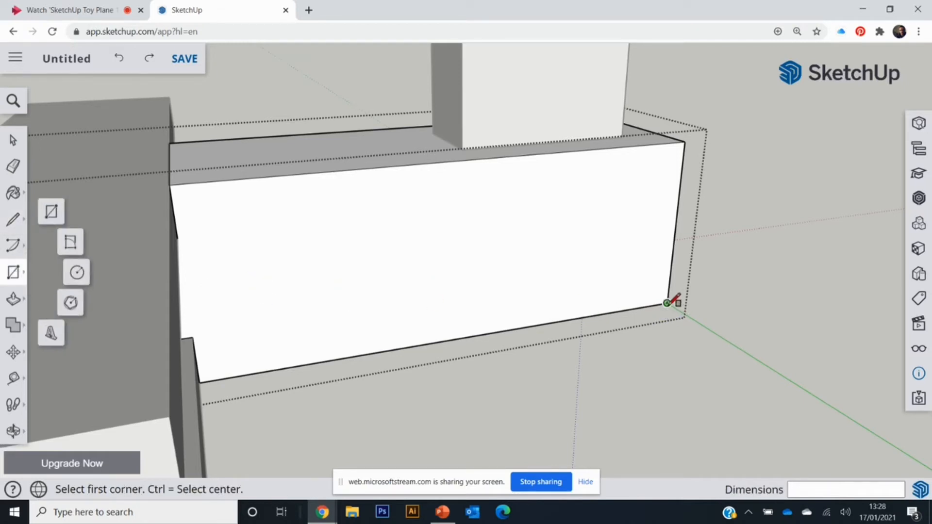
{"action": "left_click", "coordinate": [666, 303]}
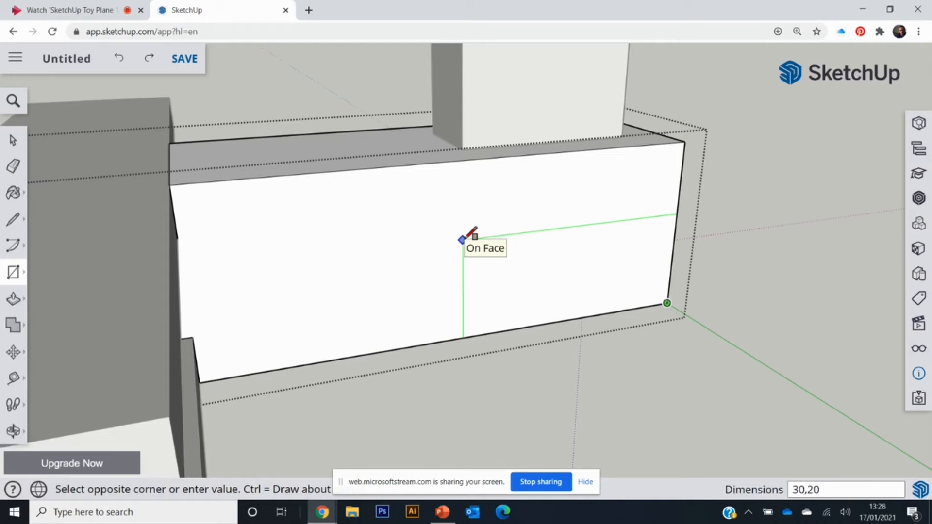
{"action": "key", "text": "Return"}
{"action": "left_click", "coordinate": [13, 221]}
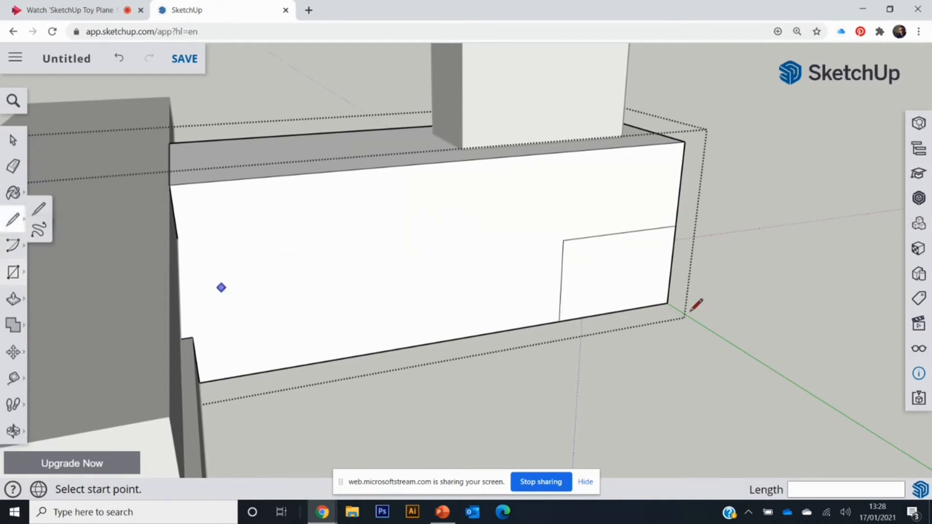
{"action": "left_click", "coordinate": [558, 322]}
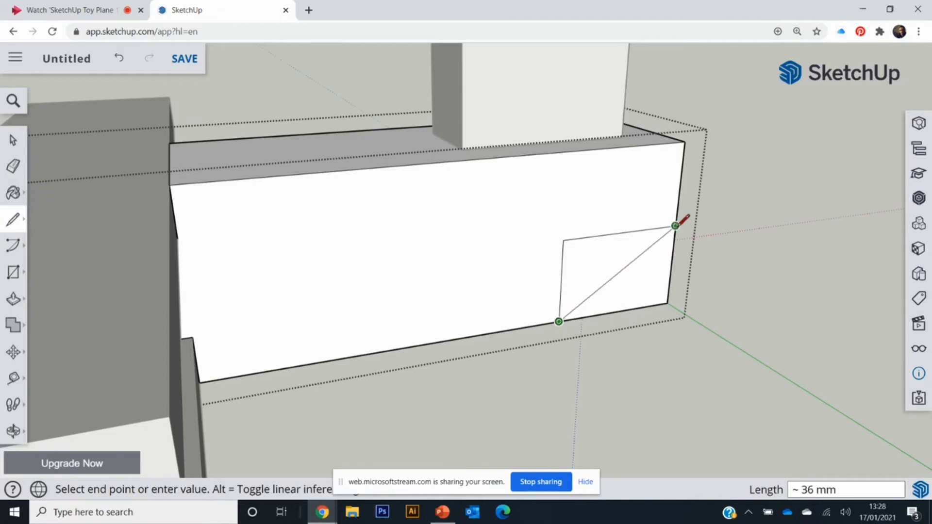
{"action": "left_click", "coordinate": [675, 227]}
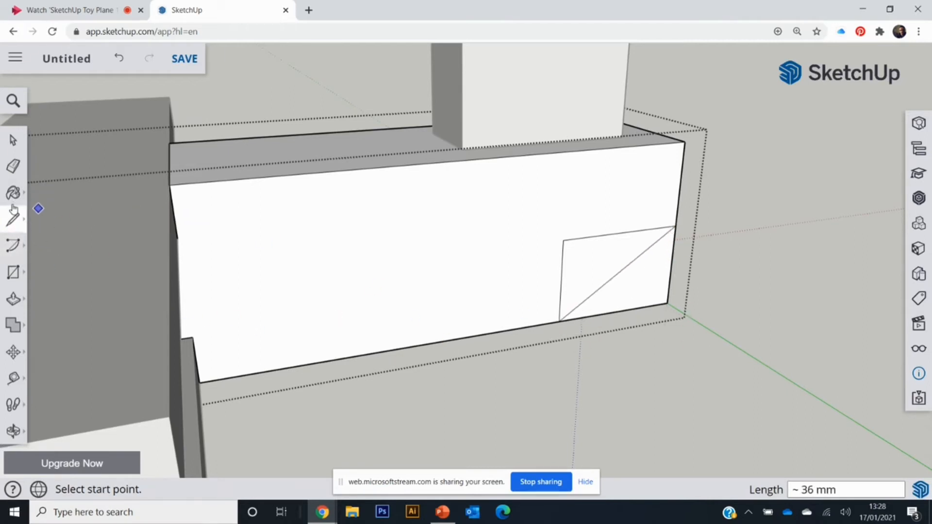
Step: Push/Pull the tail's lower corner triangle 40 mm through the body to cut it away
{"action": "middle_click_drag", "start_coordinate": [216, 296], "coordinate": [34, 316]}
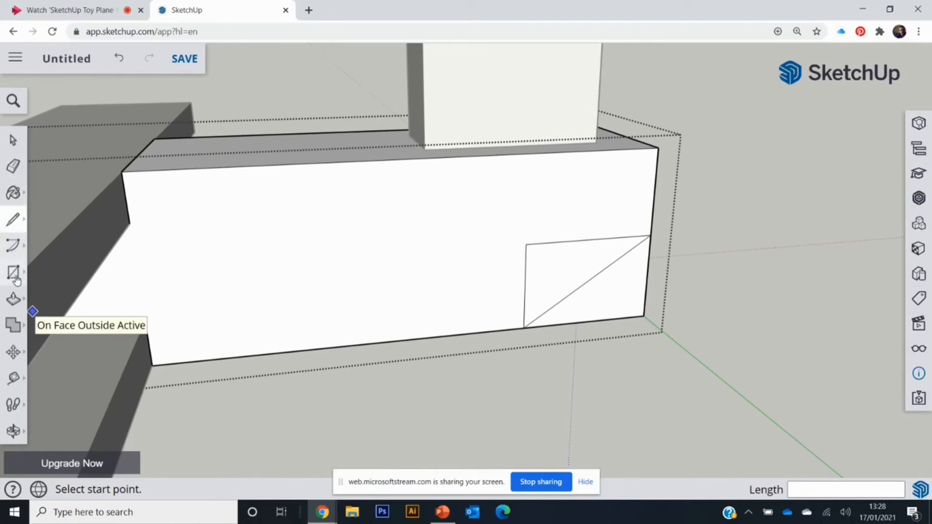
{"action": "left_click", "coordinate": [13, 298]}
{"action": "middle_click_drag", "start_coordinate": [655, 309], "coordinate": [356, 308]}
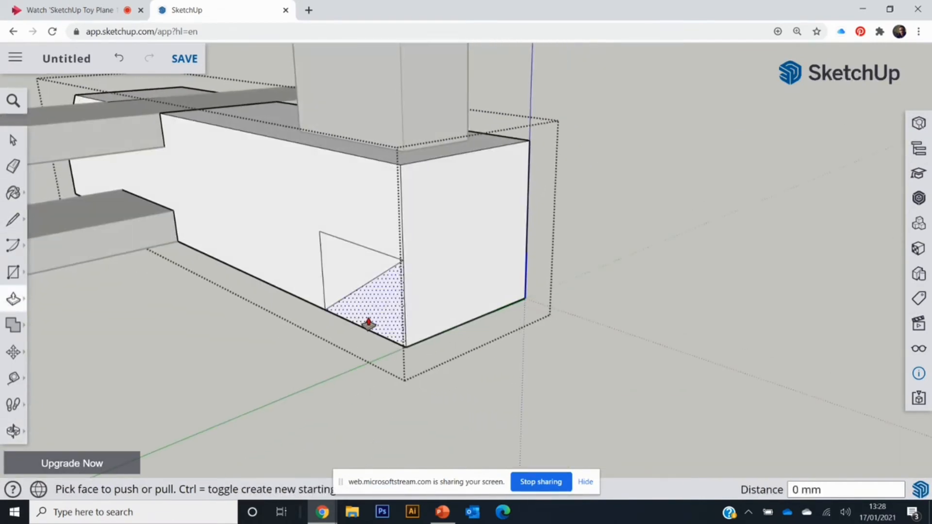
{"action": "mouse_move", "coordinate": [366, 380]}
{"action": "left_mouse_down"}
{"action": "mouse_move", "coordinate": [437, 374]}
{"action": "mouse_move", "coordinate": [520, 293]}
{"action": "left_mouse_up"}
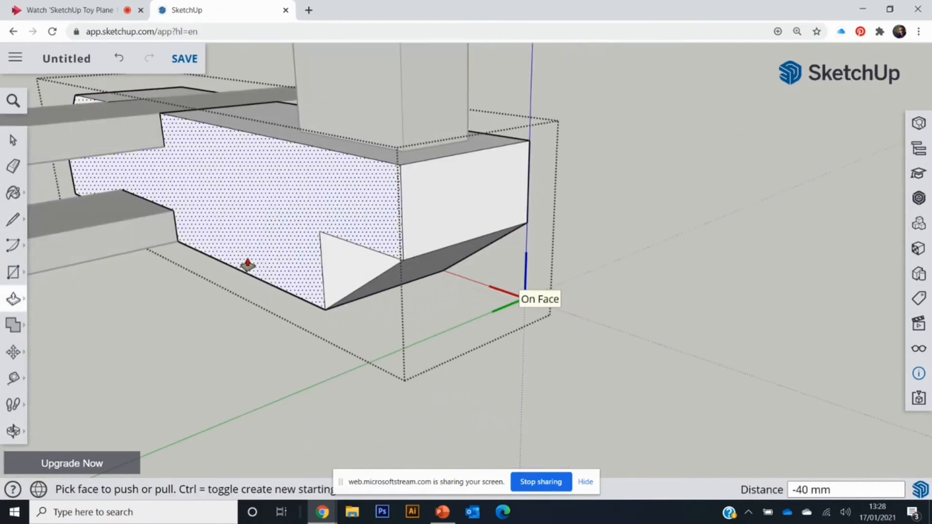
Step: Erase the two leftover rectangle lines beside the angled cut on the body's tail
{"action": "mouse_move", "coordinate": [246, 264]}
{"action": "middle_mouse_down"}
{"action": "mouse_move", "coordinate": [468, 243]}
{"action": "mouse_move", "coordinate": [487, 209]}
{"action": "middle_mouse_up"}
{"action": "key", "text": "e"}
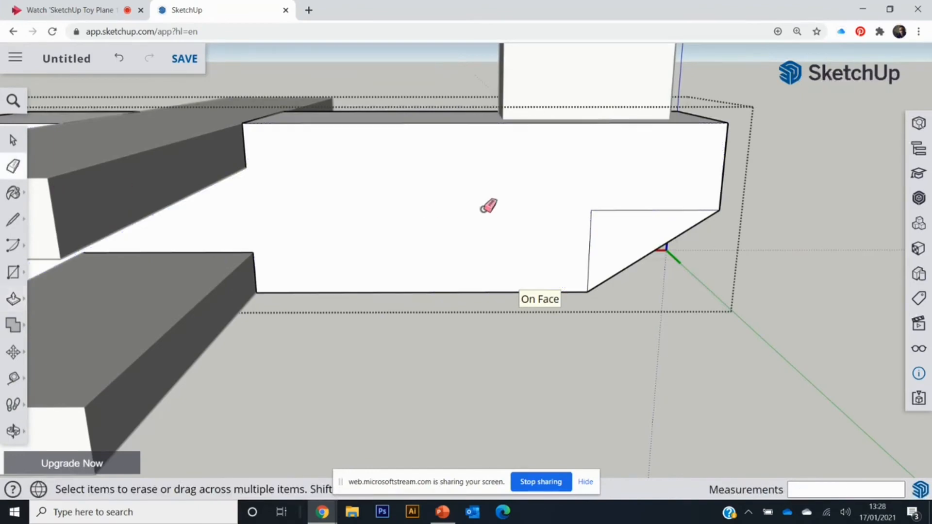
{"action": "left_click", "coordinate": [611, 211]}
{"action": "left_click", "coordinate": [590, 221]}
{"action": "mouse_move", "coordinate": [387, 208]}
{"action": "middle_mouse_down"}
{"action": "mouse_move", "coordinate": [379, 200]}
{"action": "mouse_move", "coordinate": [522, 292]}
{"action": "mouse_move", "coordinate": [430, 209]}
{"action": "mouse_move", "coordinate": [722, 289]}
{"action": "mouse_move", "coordinate": [724, 327]}
{"action": "mouse_move", "coordinate": [692, 297]}
{"action": "mouse_move", "coordinate": [621, 272]}
{"action": "middle_mouse_up"}
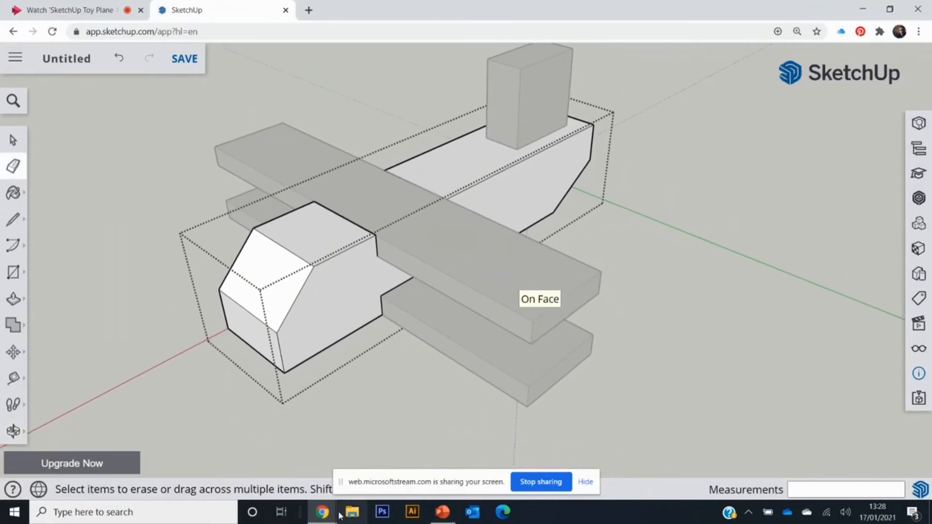
Step: Finish editing the body and open the upright block on the tail for editing
{"action": "mouse_move", "coordinate": [323, 515]}
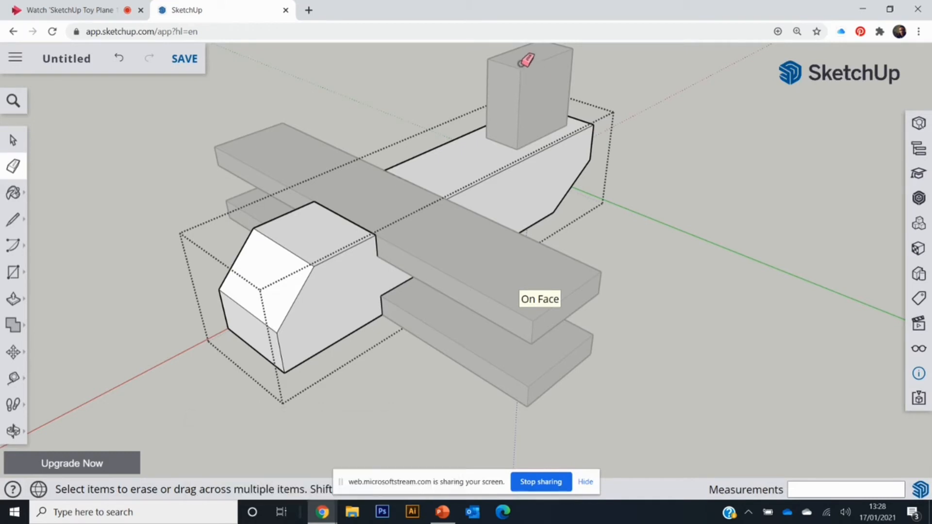
{"action": "mouse_move", "coordinate": [662, 180]}
{"action": "middle_mouse_down"}
{"action": "mouse_move", "coordinate": [603, 283]}
{"action": "mouse_move", "coordinate": [570, 297]}
{"action": "middle_mouse_up"}
{"action": "left_click", "coordinate": [13, 141]}
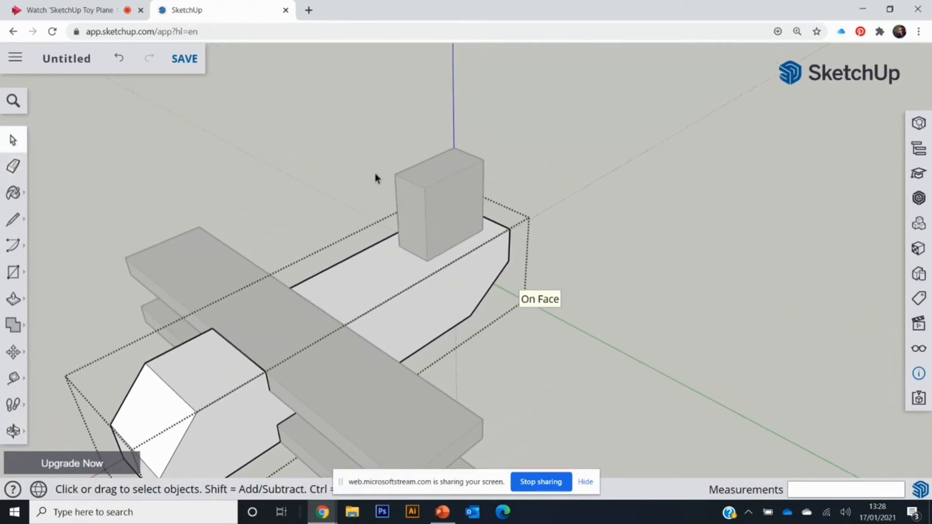
{"action": "left_click", "coordinate": [427, 208]}
{"action": "left_click", "coordinate": [634, 185]}
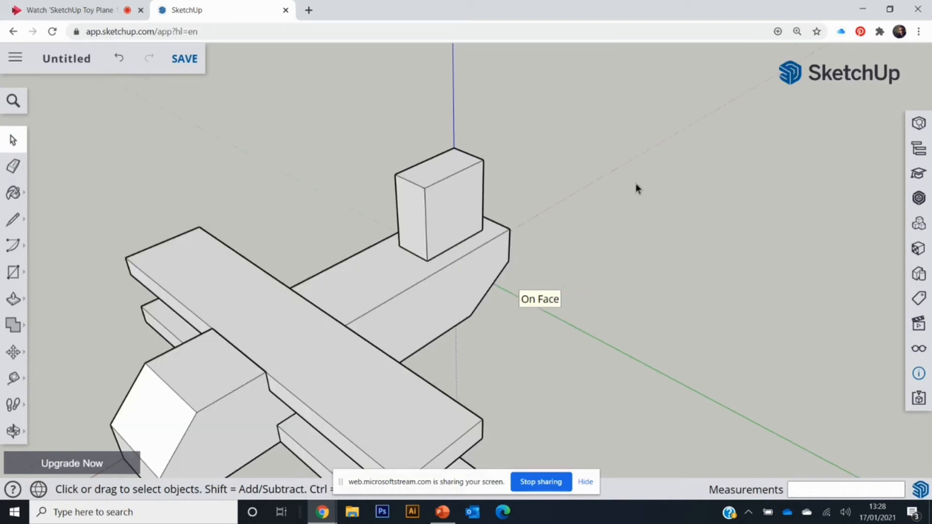
{"action": "double_click", "coordinate": [435, 209]}
{"action": "middle_click_drag", "start_coordinate": [603, 202], "coordinate": [437, 186]}
{"action": "scroll", "coordinate": [504, 185], "scroll_direction": "up", "scroll_amount": 3}
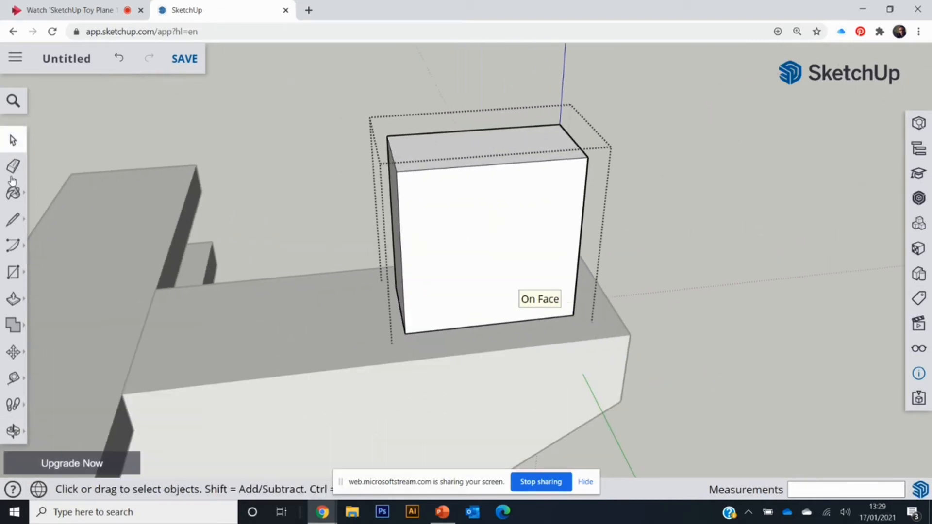
Step: Draw a 30 x 30 mm square at the upper front corner of the tail block's side face and split it with a diagonal line
{"action": "left_click", "coordinate": [13, 272]}
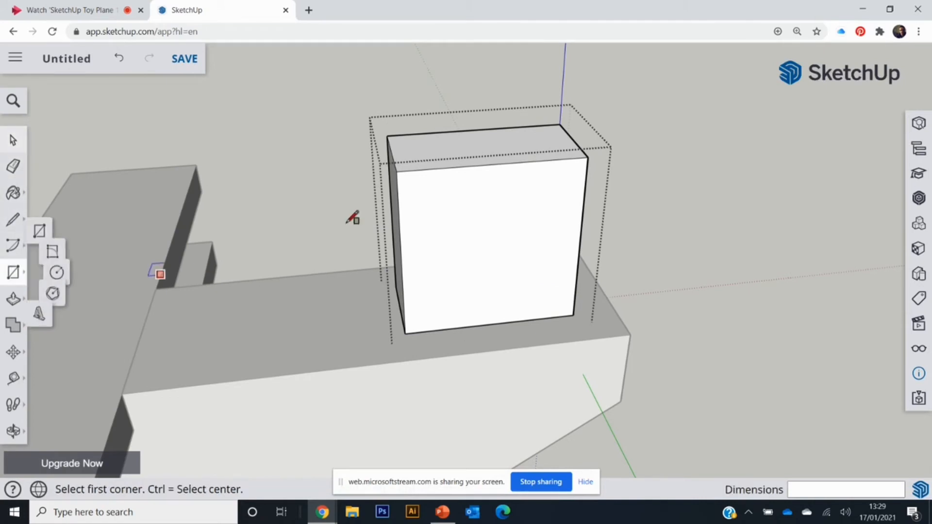
{"action": "left_click", "coordinate": [396, 171]}
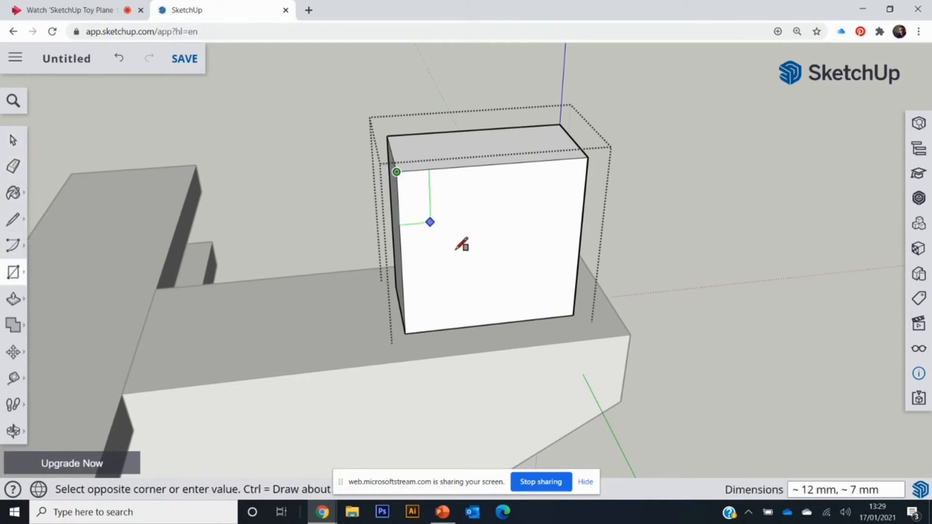
{"action": "left_click", "coordinate": [533, 284]}
{"action": "left_click", "coordinate": [12, 219]}
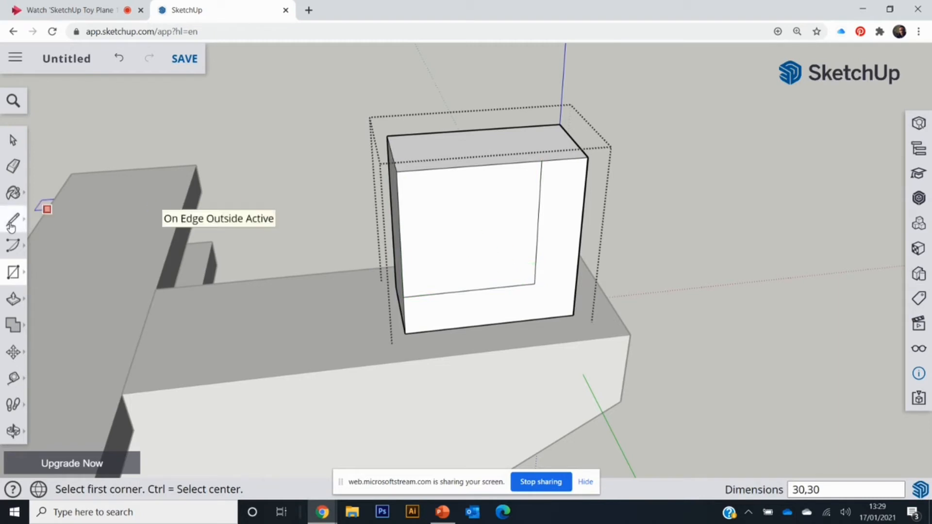
{"action": "left_click", "coordinate": [402, 297]}
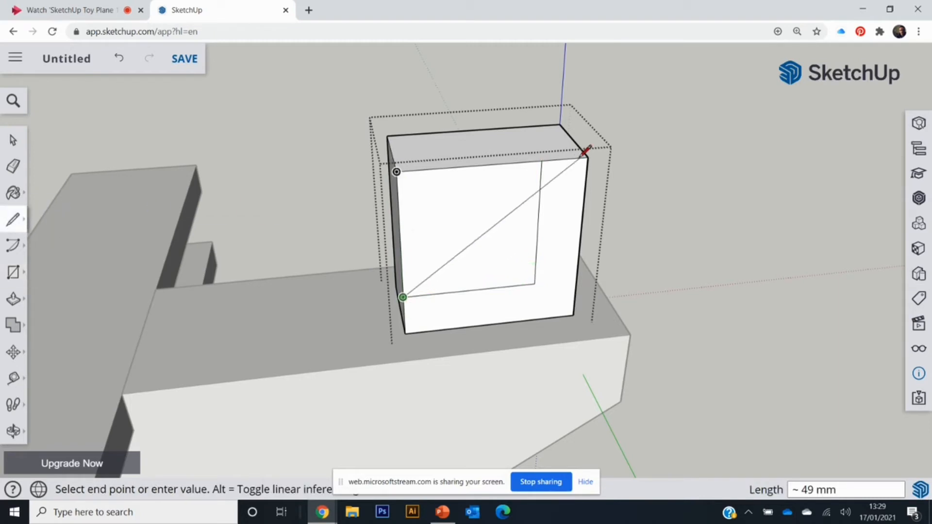
{"action": "left_click", "coordinate": [541, 162]}
Step: Push/Pull the tail block's corner triangle 20 mm through to cut it away, erase the square's leftover lines and finish editing the block
{"action": "left_click", "coordinate": [13, 298]}
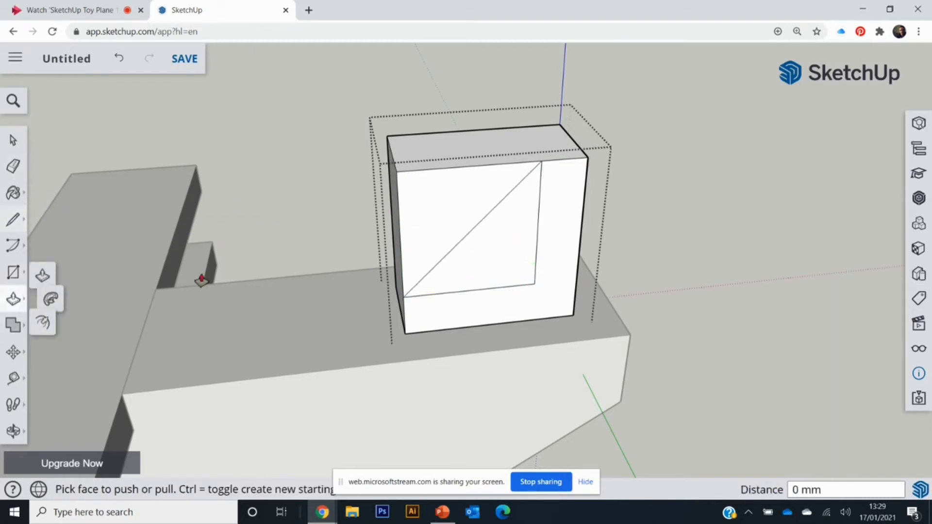
{"action": "left_click", "coordinate": [441, 207]}
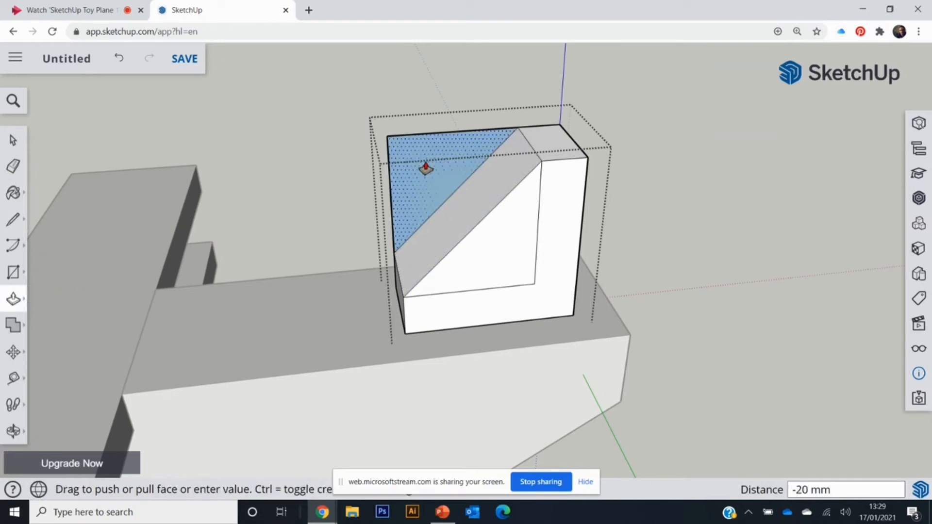
{"action": "left_click", "coordinate": [427, 167]}
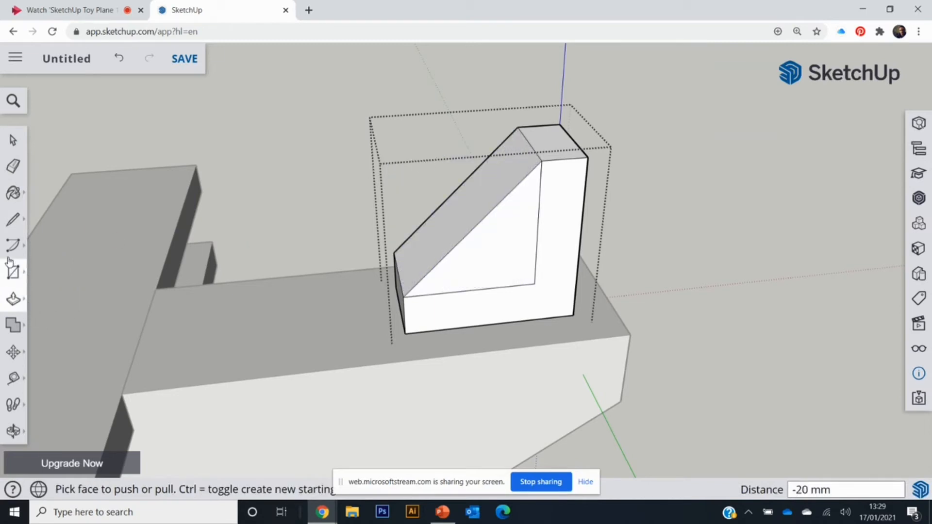
{"action": "left_click", "coordinate": [14, 166]}
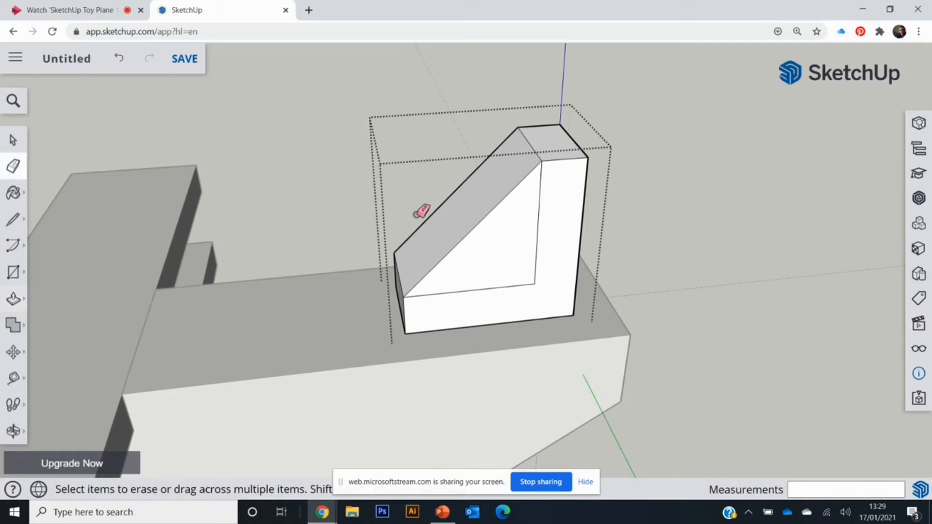
{"action": "left_click", "coordinate": [537, 233]}
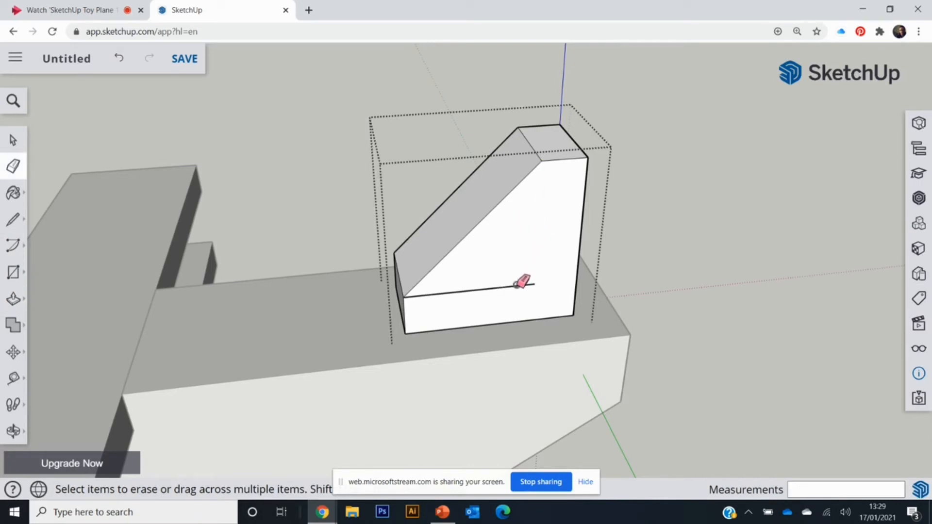
{"action": "left_click", "coordinate": [13, 140]}
{"action": "middle_click_drag", "start_coordinate": [270, 183], "coordinate": [793, 272]}
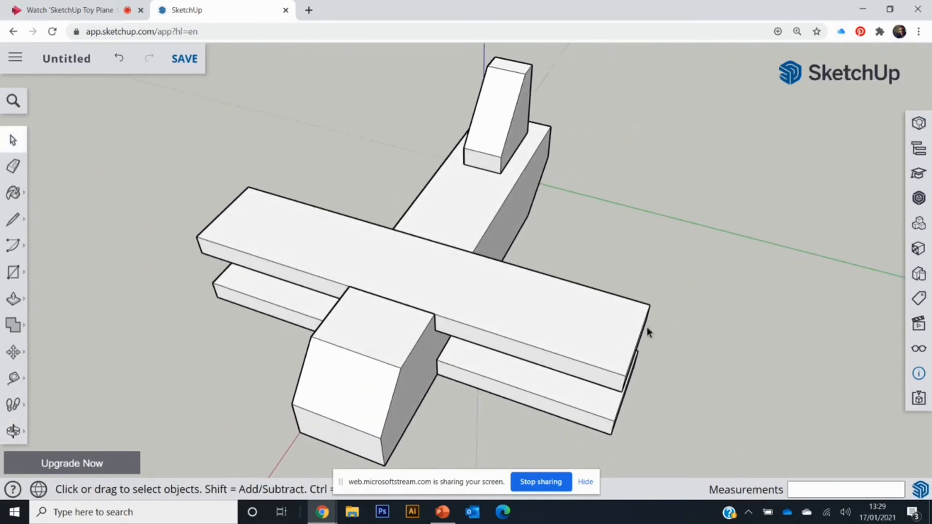
Step: Open the upper wing for editing and draw a 30 x 30 mm square at the left wingtip's front corner on its top face
{"action": "left_click", "coordinate": [13, 272]}
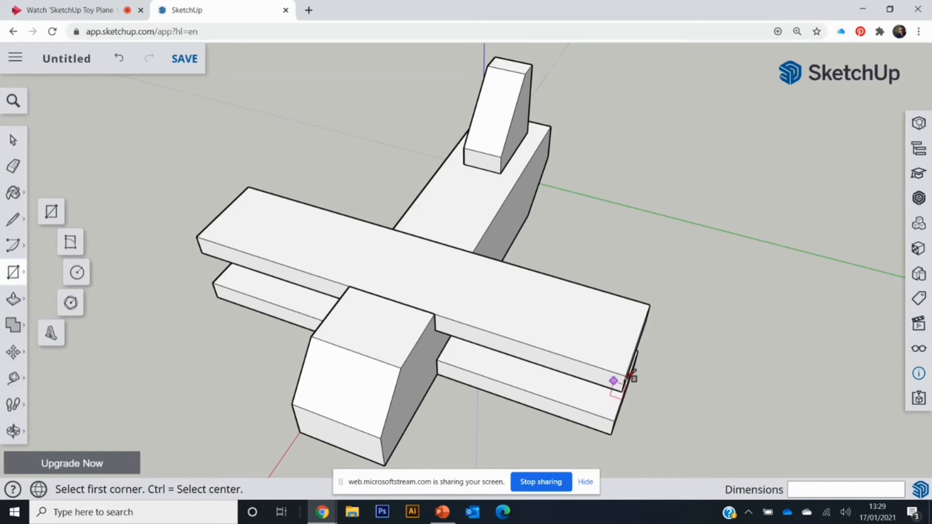
{"action": "left_click", "coordinate": [13, 140]}
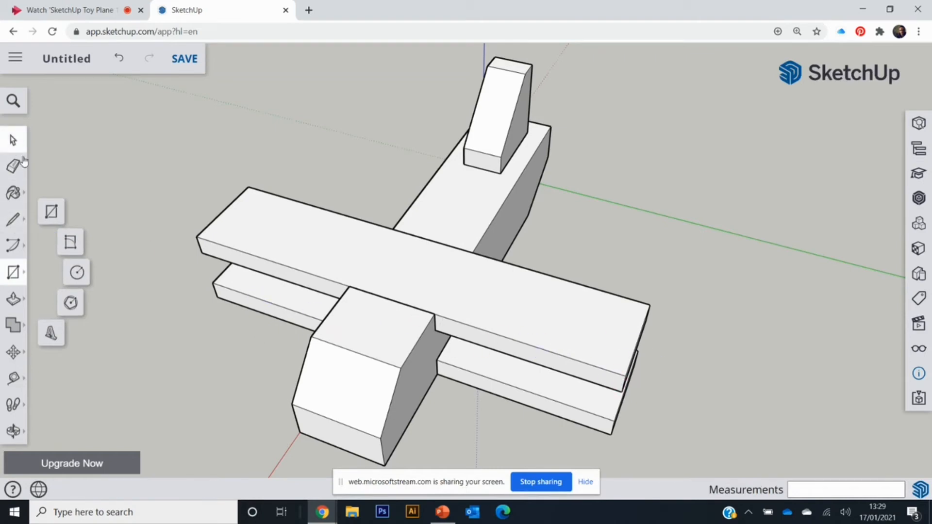
{"action": "left_click", "coordinate": [606, 347]}
{"action": "middle_click_drag", "start_coordinate": [606, 347], "coordinate": [45, 210]}
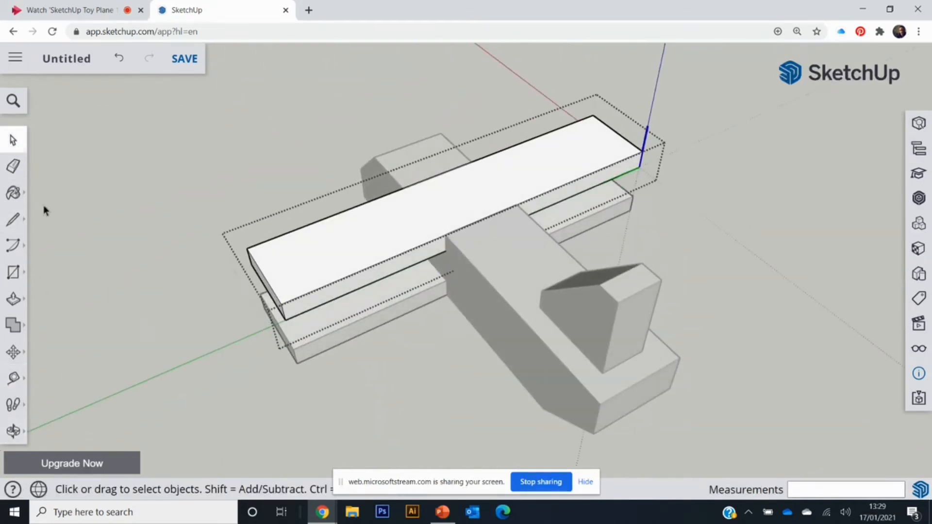
{"action": "left_click", "coordinate": [13, 271]}
{"action": "left_click", "coordinate": [246, 248]}
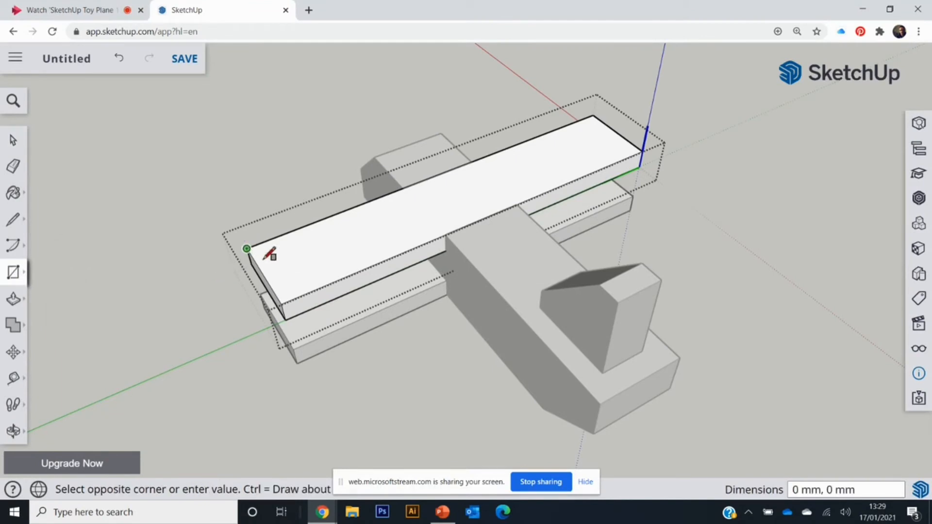
{"action": "middle_click_drag", "start_coordinate": [312, 264], "coordinate": [330, 303]}
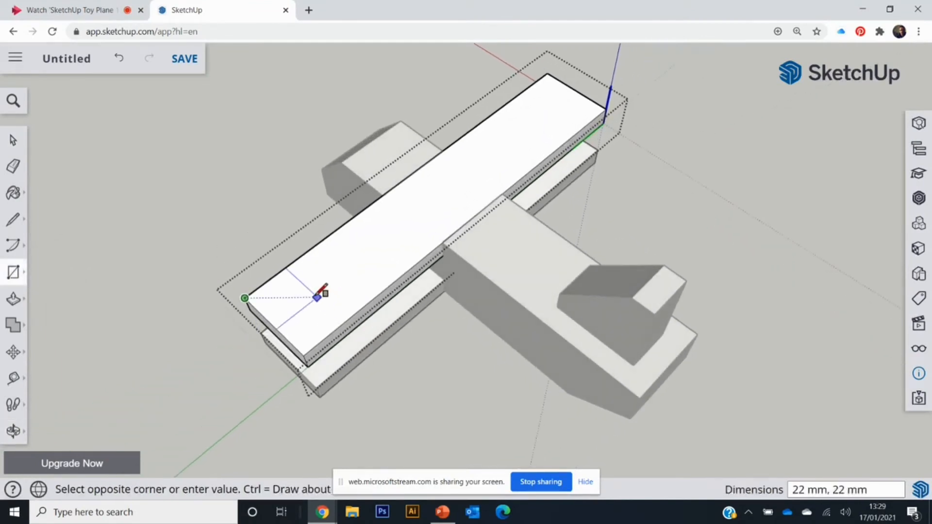
{"action": "left_click", "coordinate": [342, 298]}
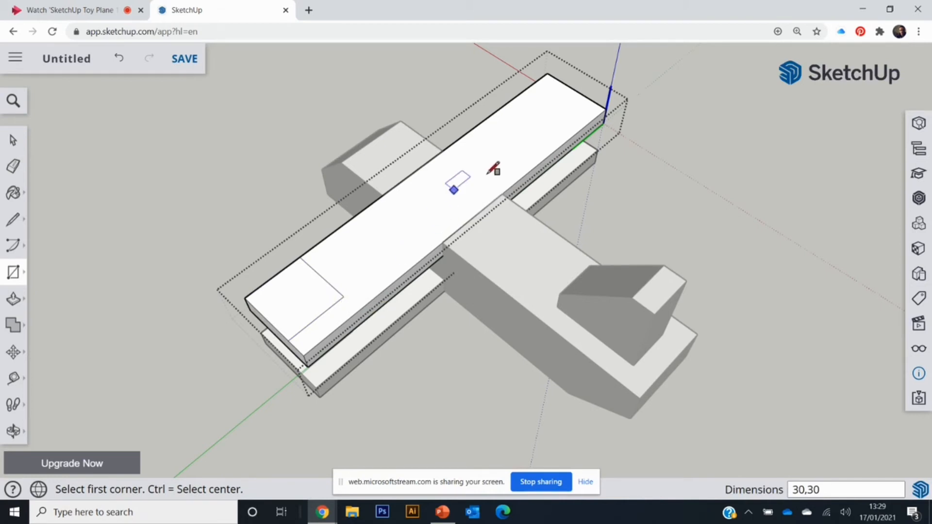
Step: Draw a second 30 x 30 mm square at the right wingtip's front corner on the upper wing's top face
{"action": "left_click", "coordinate": [546, 73]}
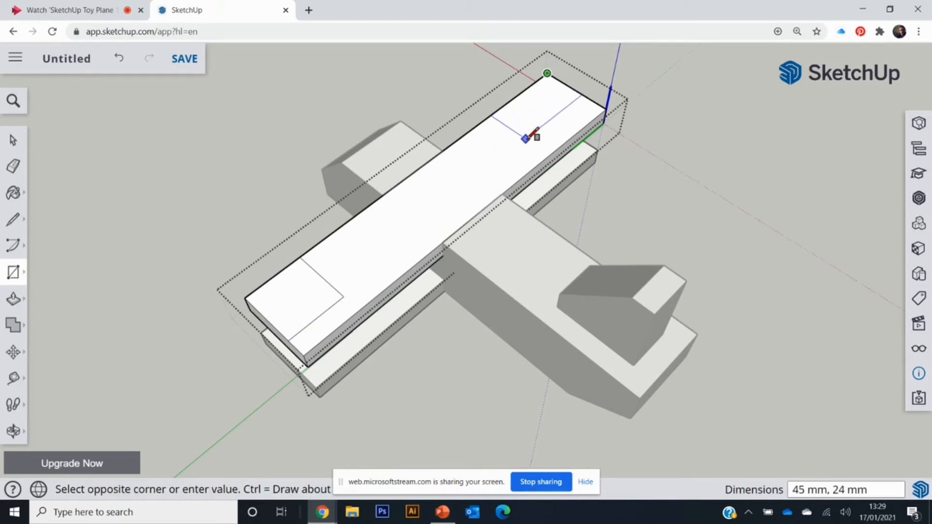
{"action": "type", "text": "30,"}
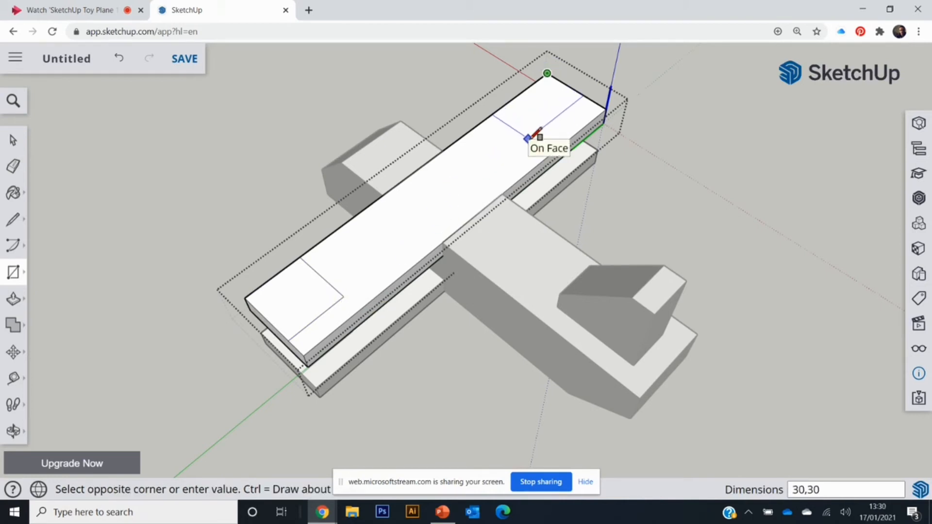
{"action": "type", "text": "30"}
{"action": "key", "text": "Return"}
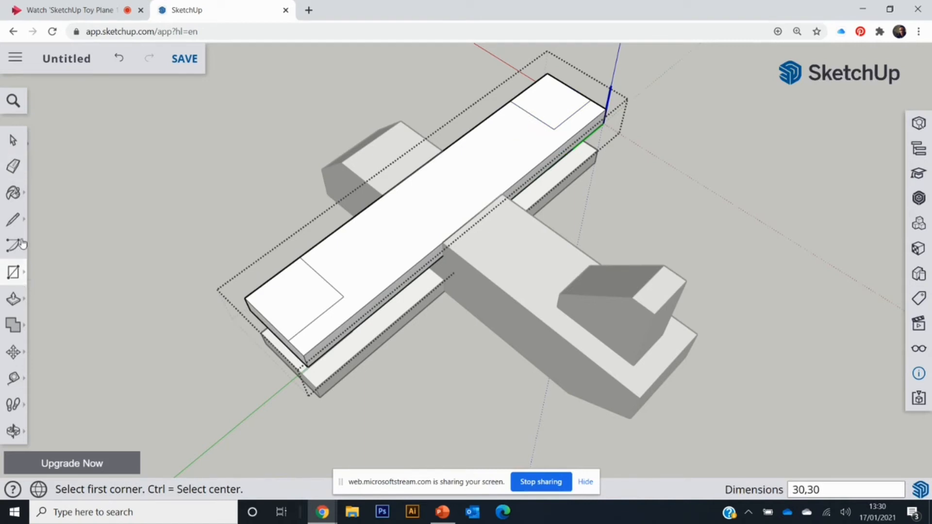
Step: Draw a diagonal line about 42 mm long across each 30 x 30 mm corner square on the upper wing's top face
{"action": "left_click", "coordinate": [15, 222]}
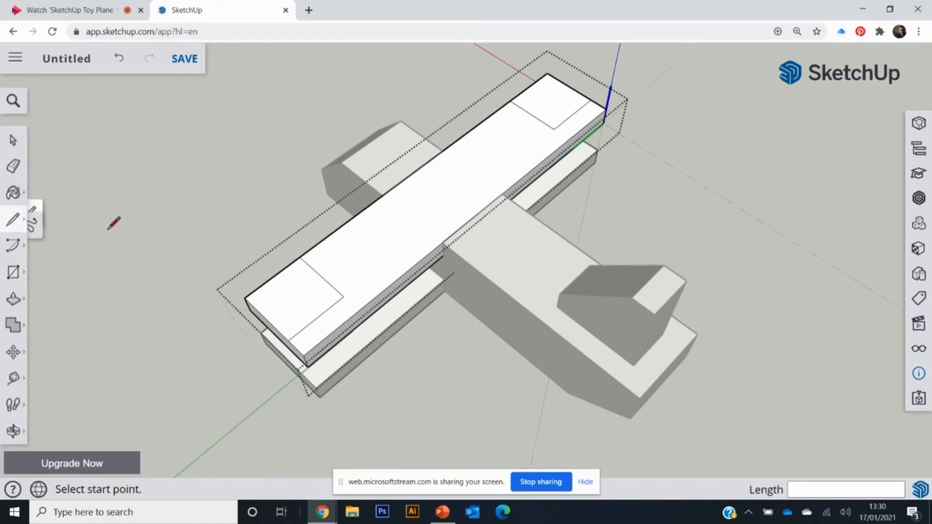
{"action": "left_click", "coordinate": [299, 257]}
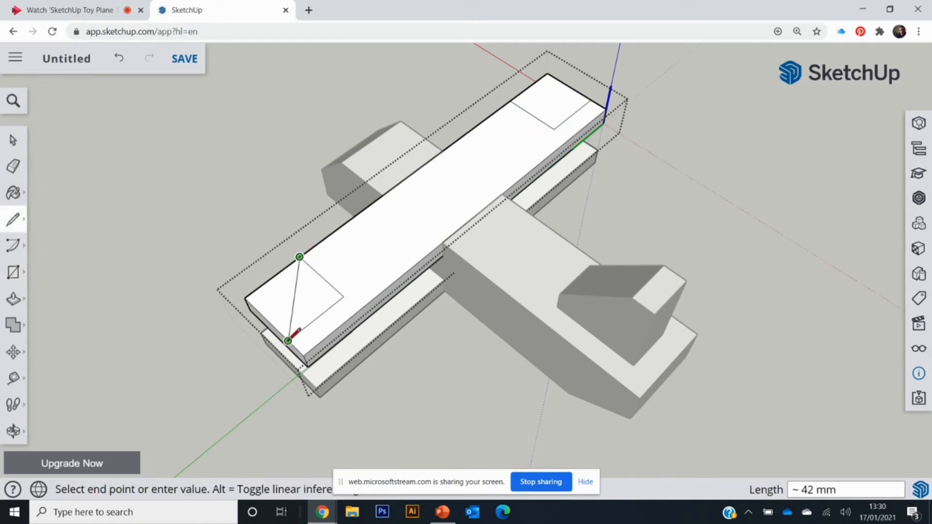
{"action": "left_click", "coordinate": [288, 339]}
{"action": "left_click", "coordinate": [513, 100]}
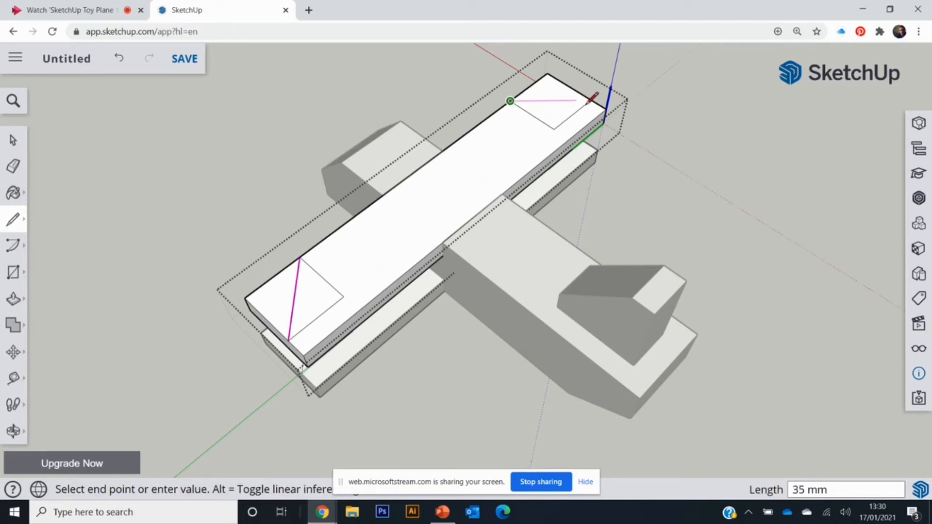
{"action": "left_click", "coordinate": [590, 100]}
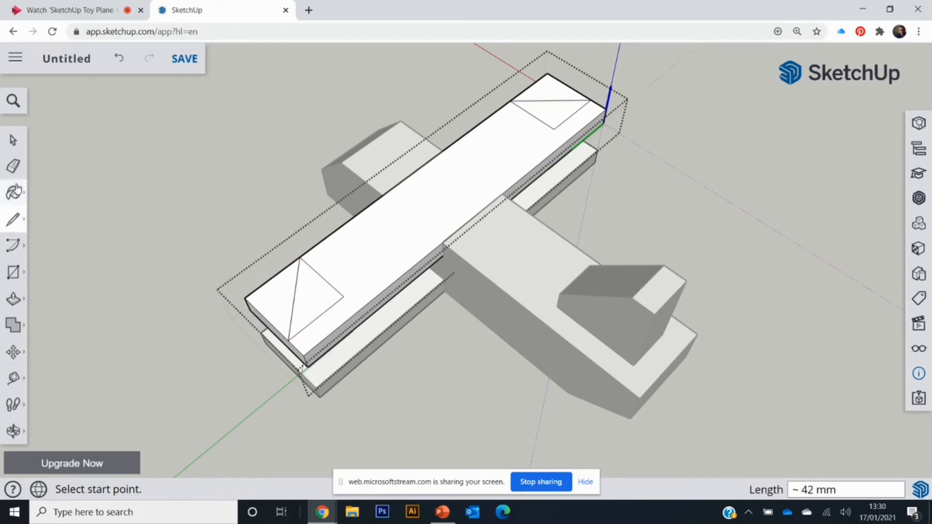
Step: Erase the leftover inner sides of both corner squares on the upper wing, leaving only the diagonal cut lines
{"action": "left_click", "coordinate": [13, 166]}
{"action": "left_click", "coordinate": [339, 301]}
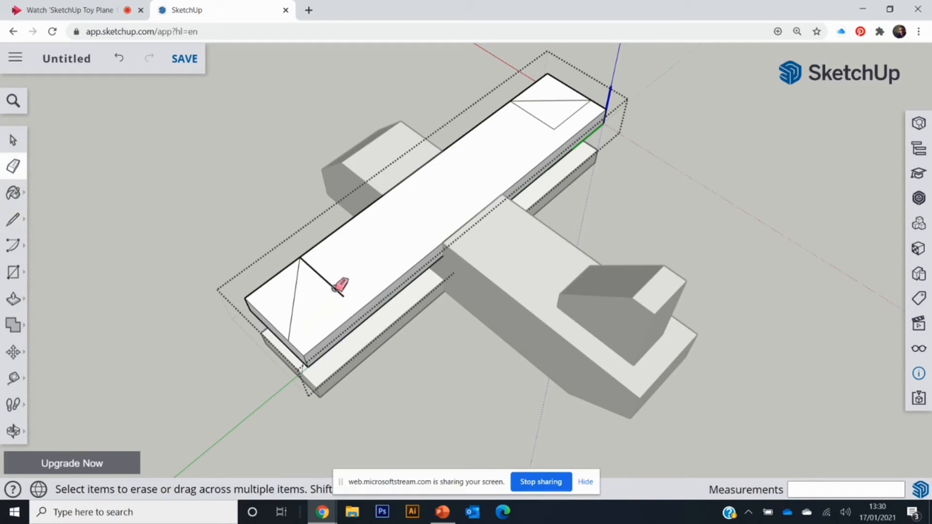
{"action": "left_click", "coordinate": [337, 291]}
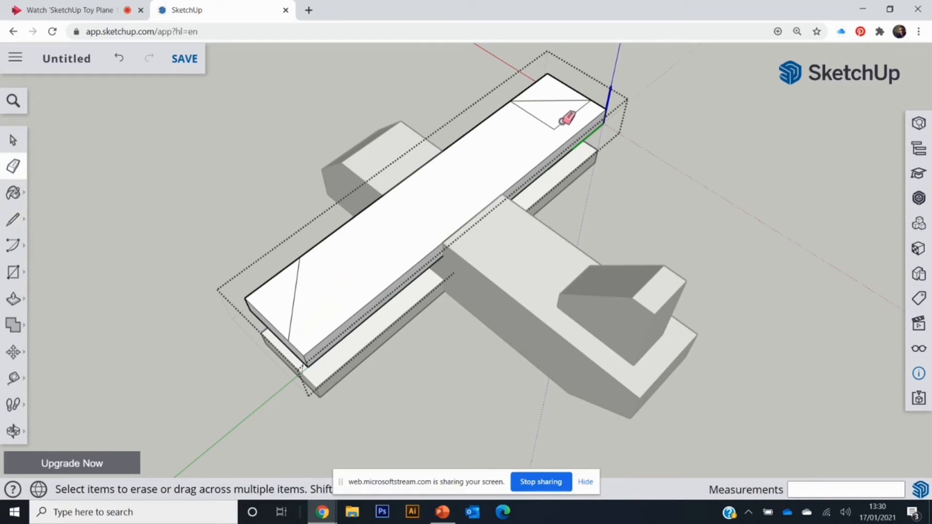
{"action": "left_click", "coordinate": [543, 122]}
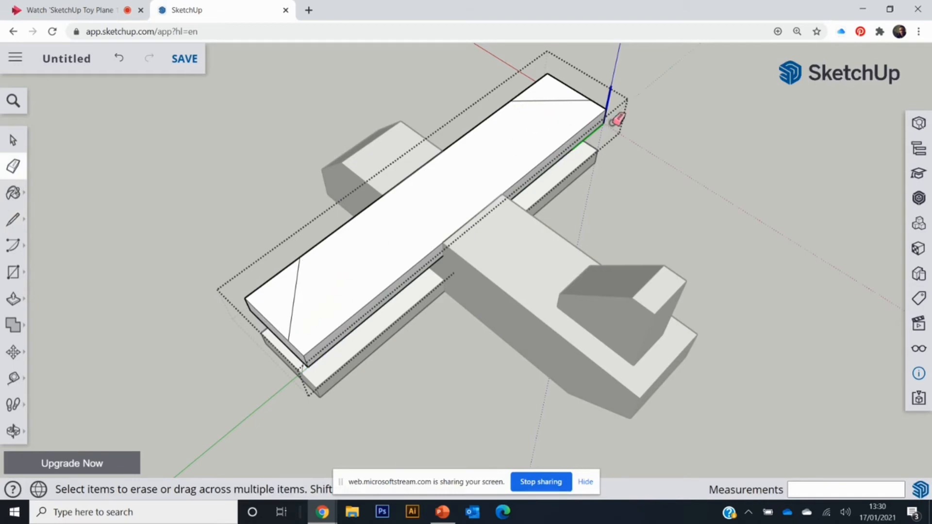
Step: Push/Pull both front corner triangles of the upper wing 10 mm down to cut them away and finish editing the wing
{"action": "mouse_move", "coordinate": [615, 114]}
{"action": "middle_mouse_down"}
{"action": "mouse_move", "coordinate": [348, 87]}
{"action": "mouse_move", "coordinate": [426, 209]}
{"action": "mouse_move", "coordinate": [499, 76]}
{"action": "mouse_move", "coordinate": [456, 32]}
{"action": "mouse_move", "coordinate": [773, 290]}
{"action": "mouse_move", "coordinate": [730, 308]}
{"action": "mouse_move", "coordinate": [397, 350]}
{"action": "mouse_move", "coordinate": [639, 388]}
{"action": "mouse_move", "coordinate": [580, 243]}
{"action": "mouse_move", "coordinate": [676, 298]}
{"action": "mouse_move", "coordinate": [600, 357]}
{"action": "mouse_move", "coordinate": [578, 352]}
{"action": "middle_mouse_up"}
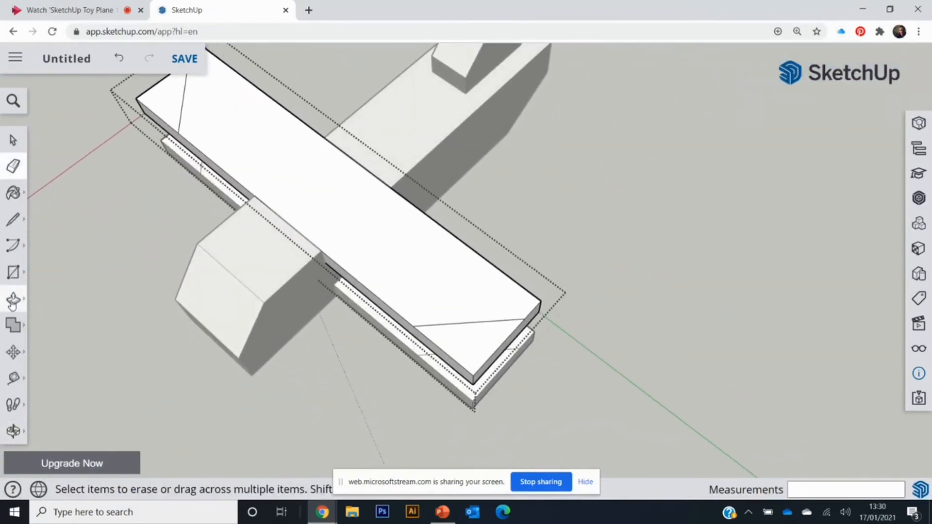
{"action": "left_click", "coordinate": [13, 298]}
{"action": "left_click", "coordinate": [485, 345]}
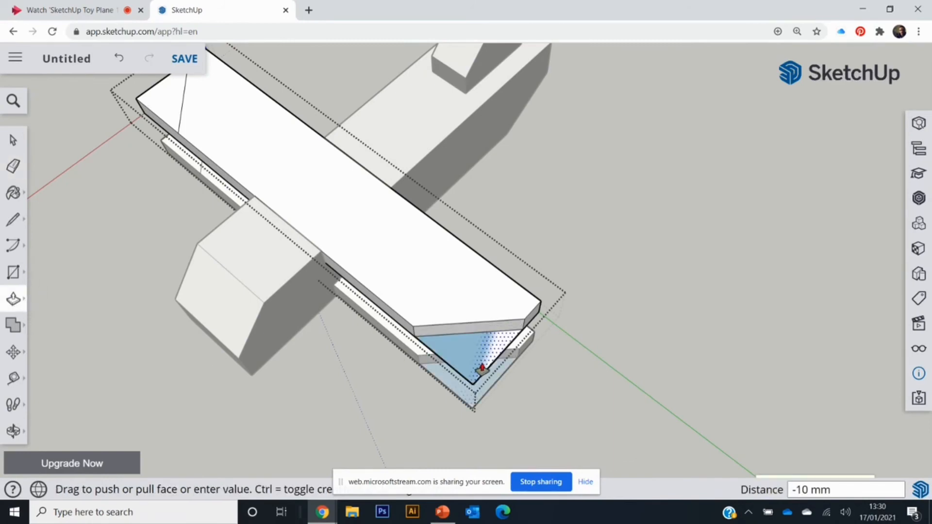
{"action": "left_click", "coordinate": [481, 370]}
{"action": "middle_click_drag", "start_coordinate": [385, 387], "coordinate": [547, 358]}
{"action": "left_click", "coordinate": [409, 404]}
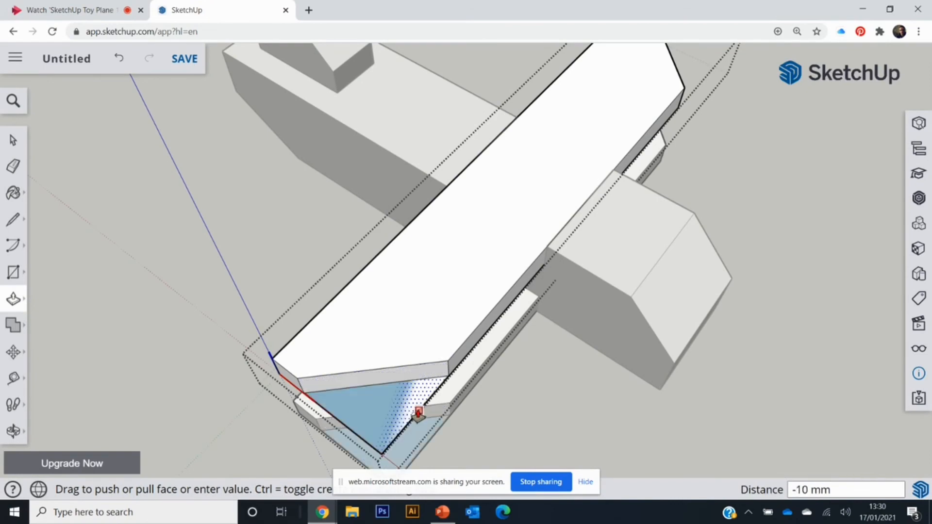
{"action": "left_click", "coordinate": [416, 412]}
{"action": "middle_click_drag", "start_coordinate": [604, 437], "coordinate": [593, 332]}
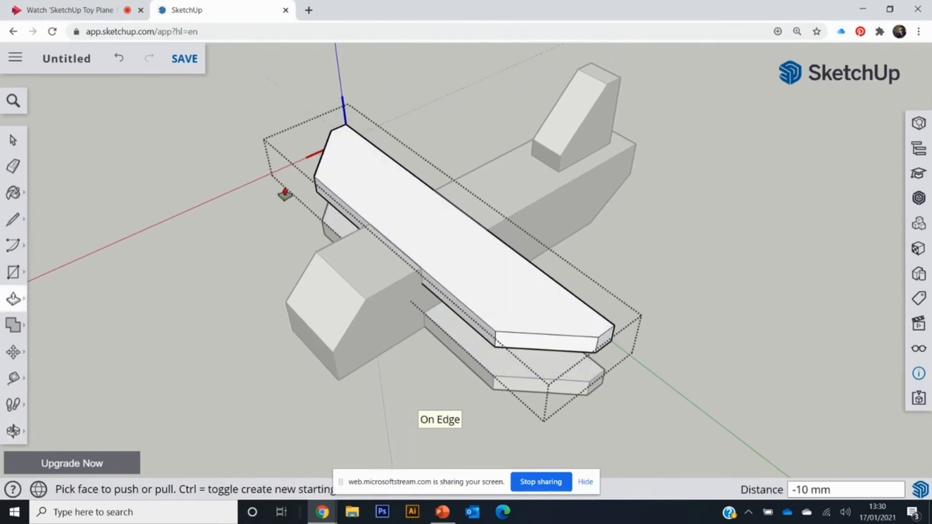
{"action": "left_click", "coordinate": [7, 143]}
{"action": "left_click", "coordinate": [72, 180]}
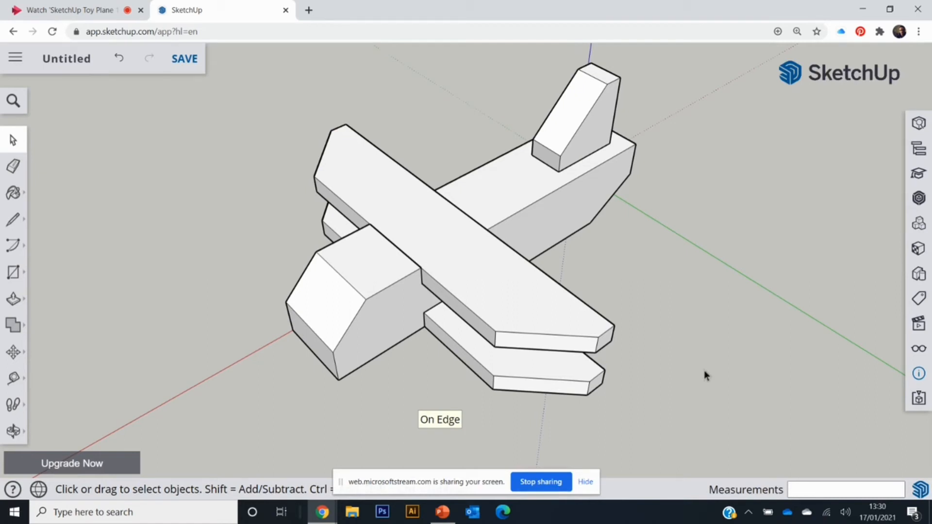
Step: Paint the upper wing, body, tail block and lower wing with the light reddish-brown grain from the Wood materials
{"action": "left_click", "coordinate": [919, 252]}
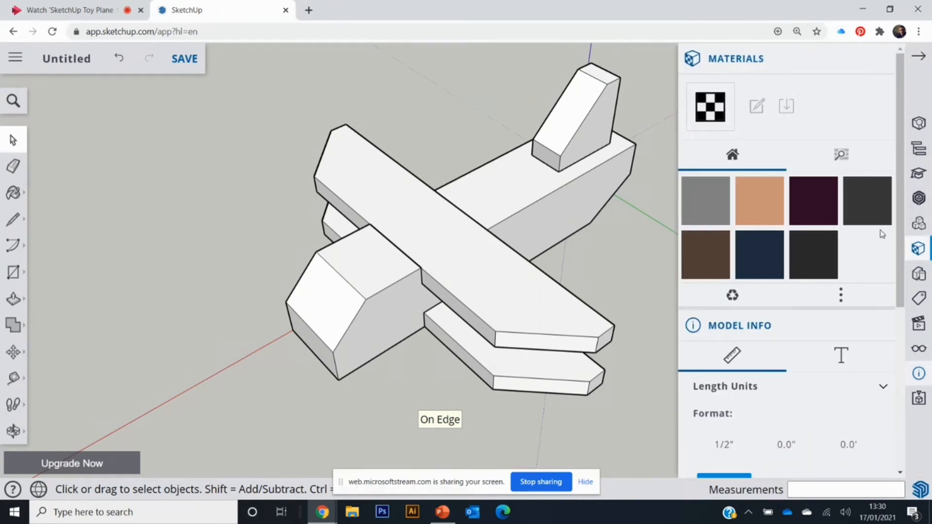
{"action": "left_click", "coordinate": [841, 156]}
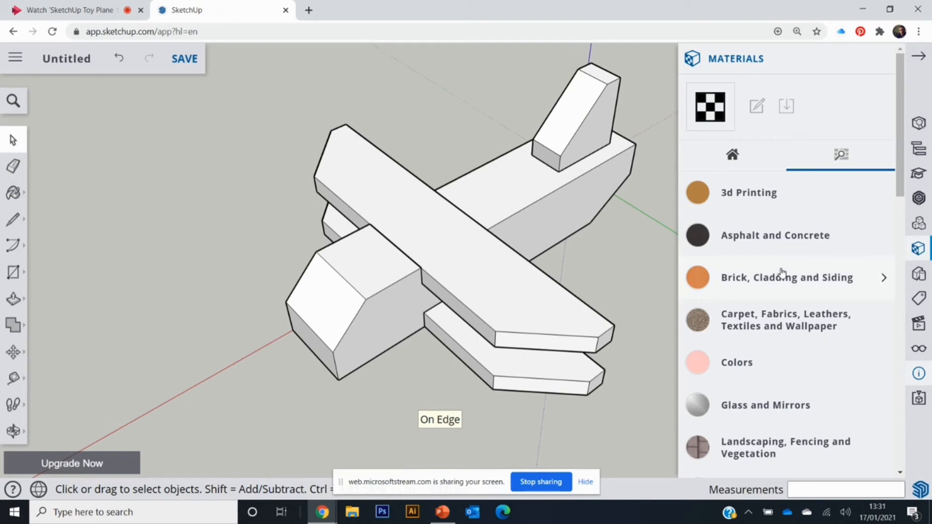
{"action": "scroll", "coordinate": [782, 274], "scroll_direction": "down", "scroll_amount": 6}
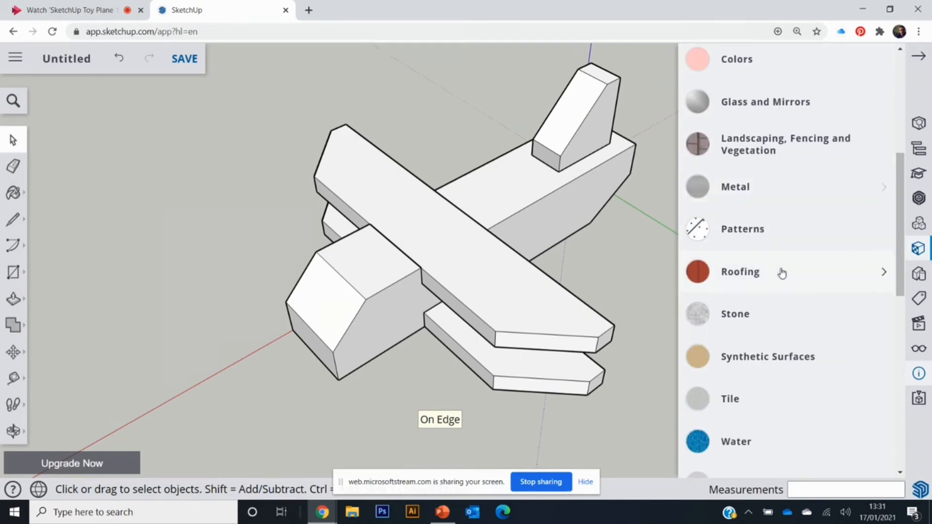
{"action": "scroll", "coordinate": [781, 273], "scroll_direction": "down", "scroll_amount": 4}
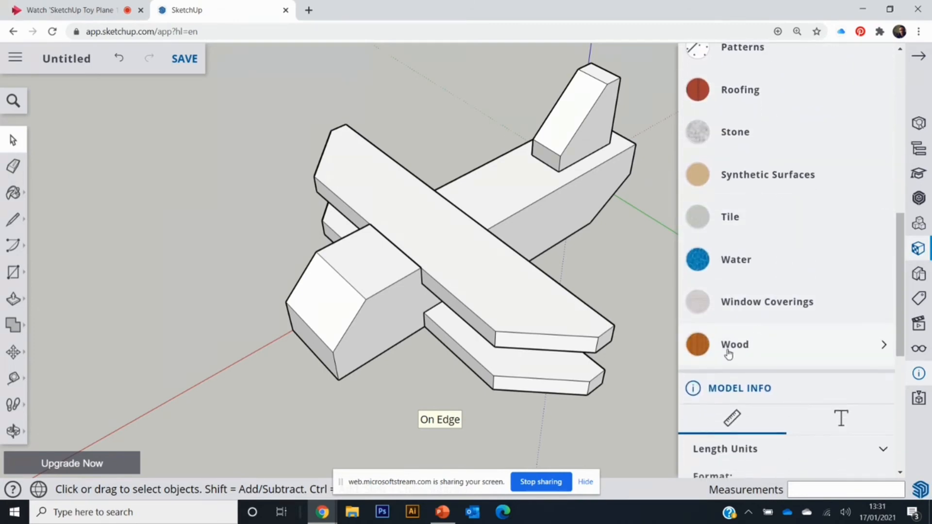
{"action": "left_click", "coordinate": [728, 346]}
{"action": "scroll", "coordinate": [786, 335], "scroll_direction": "down", "scroll_amount": 4}
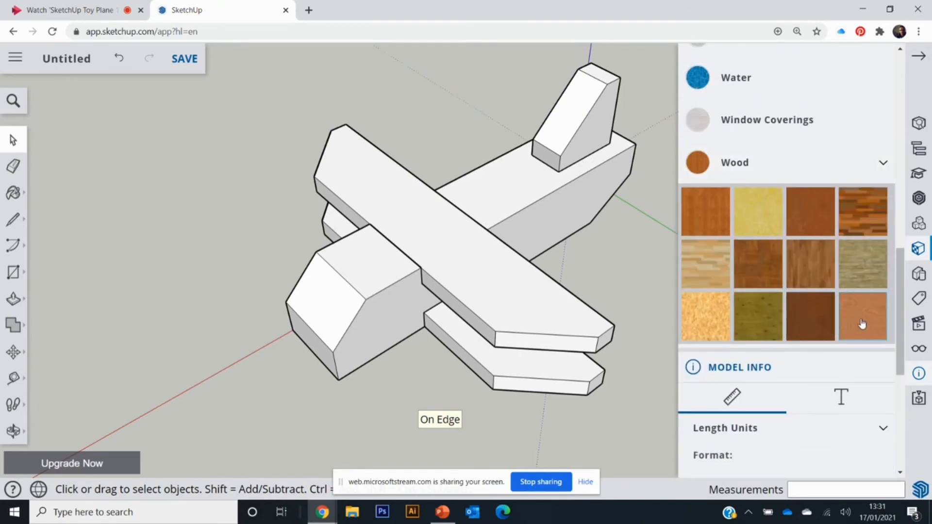
{"action": "left_click", "coordinate": [862, 324]}
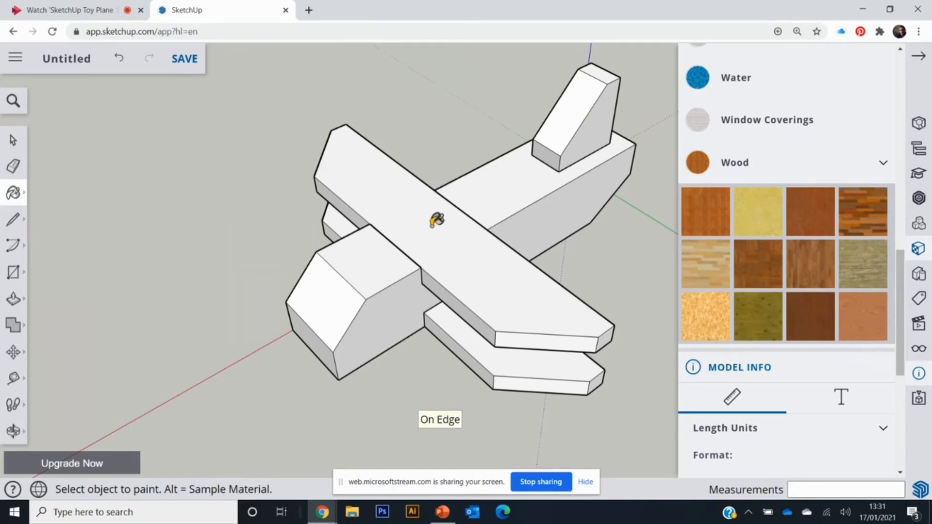
{"action": "left_click", "coordinate": [461, 246]}
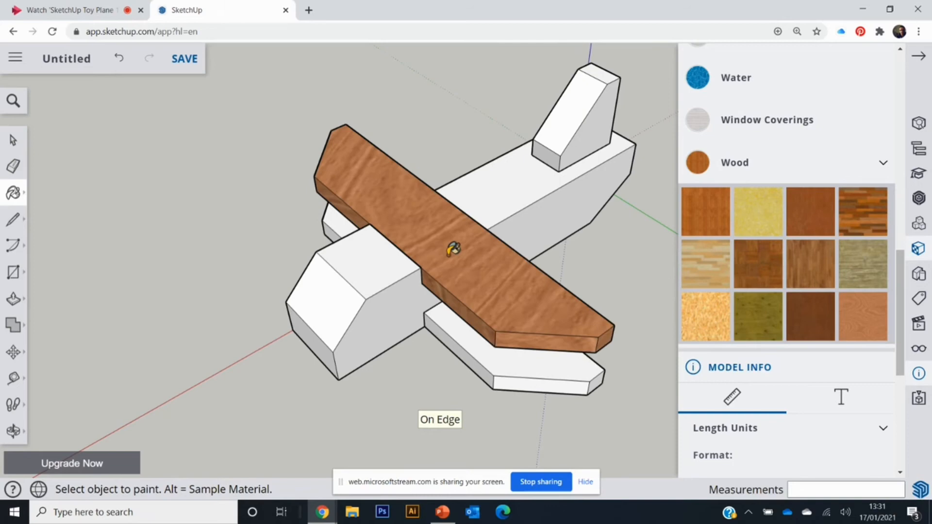
{"action": "left_click", "coordinate": [362, 257]}
{"action": "left_click", "coordinate": [589, 139]}
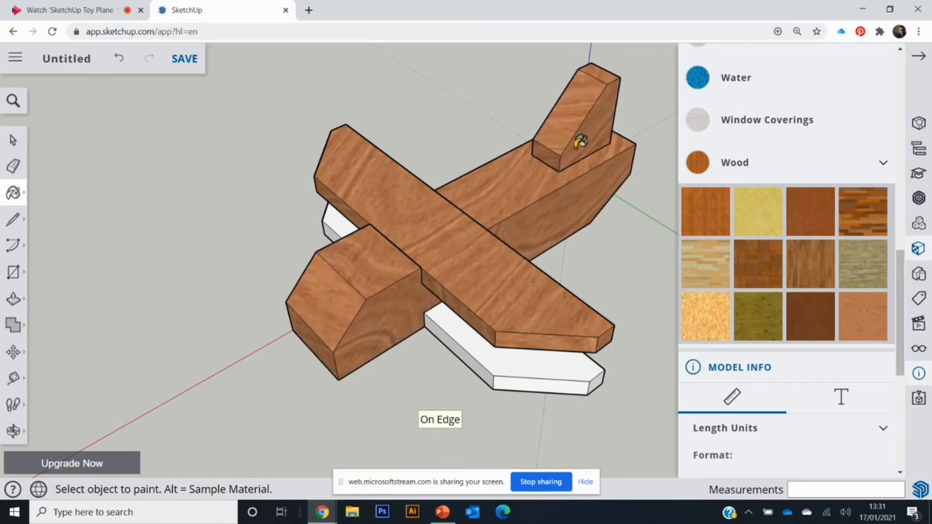
{"action": "left_click", "coordinate": [491, 349]}
Step: Try a different wood material on the upper wing and the body, and undo both paint changes
{"action": "middle_click_drag", "start_coordinate": [334, 242], "coordinate": [555, 248]}
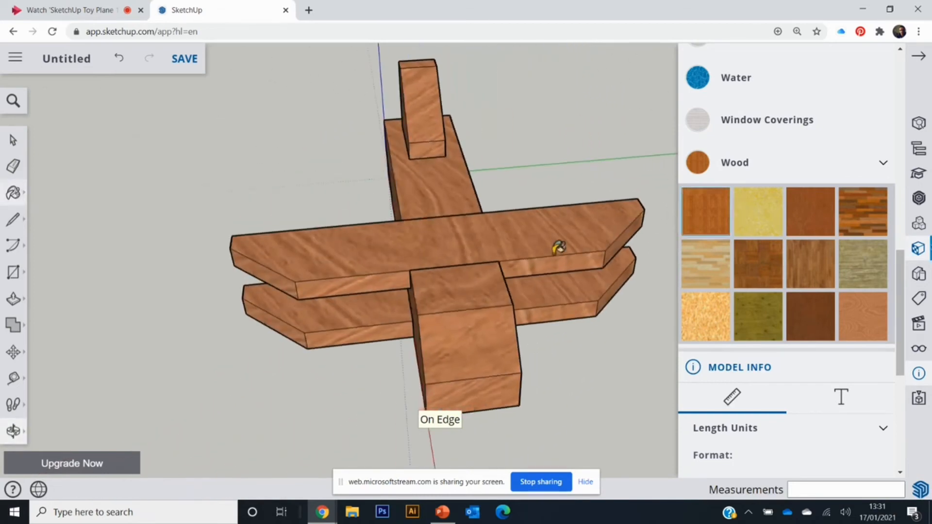
{"action": "left_click", "coordinate": [808, 265]}
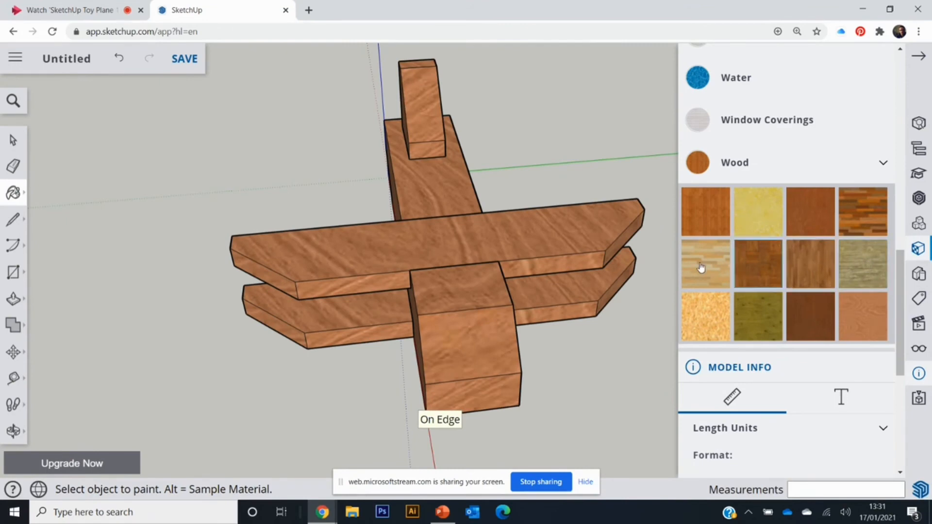
{"action": "left_click", "coordinate": [454, 227]}
{"action": "left_click", "coordinate": [459, 286]}
{"action": "key", "text": "ctrl"}
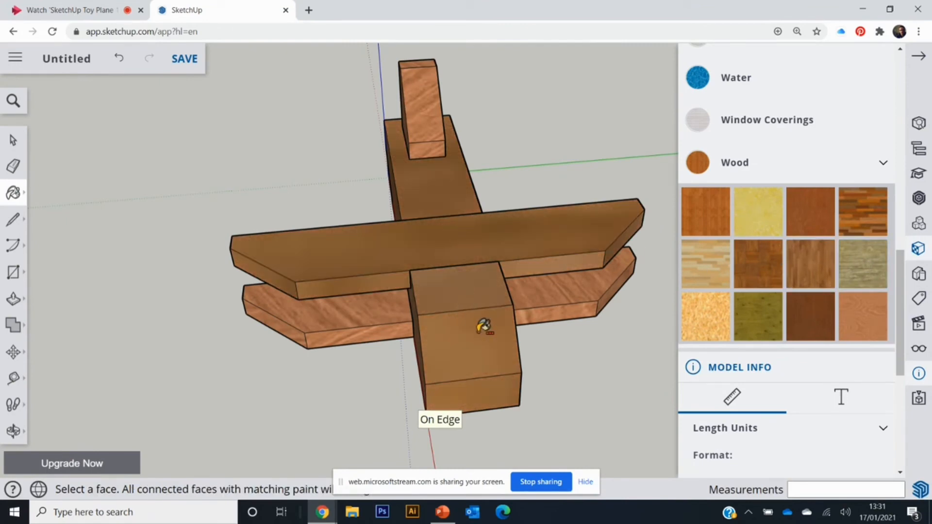
{"action": "key", "text": "ctrl+z"}
{"action": "key", "text": "ctrl+z"}
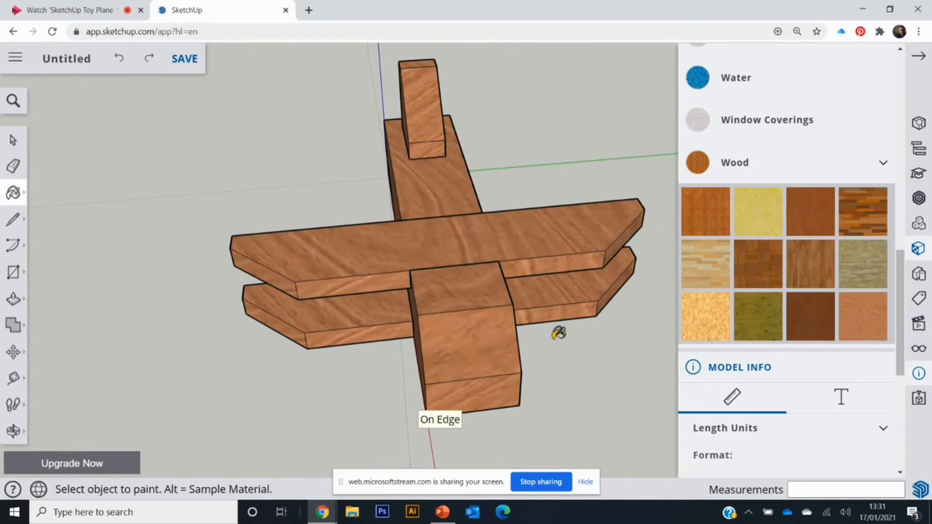
Step: Turn off the display of the axes around the painted plane
{"action": "mouse_move", "coordinate": [557, 333]}
{"action": "middle_mouse_down"}
{"action": "mouse_move", "coordinate": [377, 335]}
{"action": "mouse_move", "coordinate": [357, 385]}
{"action": "mouse_move", "coordinate": [464, 333]}
{"action": "mouse_move", "coordinate": [386, 322]}
{"action": "mouse_move", "coordinate": [385, 339]}
{"action": "mouse_move", "coordinate": [362, 327]}
{"action": "mouse_move", "coordinate": [532, 345]}
{"action": "mouse_move", "coordinate": [537, 287]}
{"action": "mouse_move", "coordinate": [533, 337]}
{"action": "mouse_move", "coordinate": [512, 333]}
{"action": "mouse_move", "coordinate": [537, 368]}
{"action": "middle_mouse_up"}
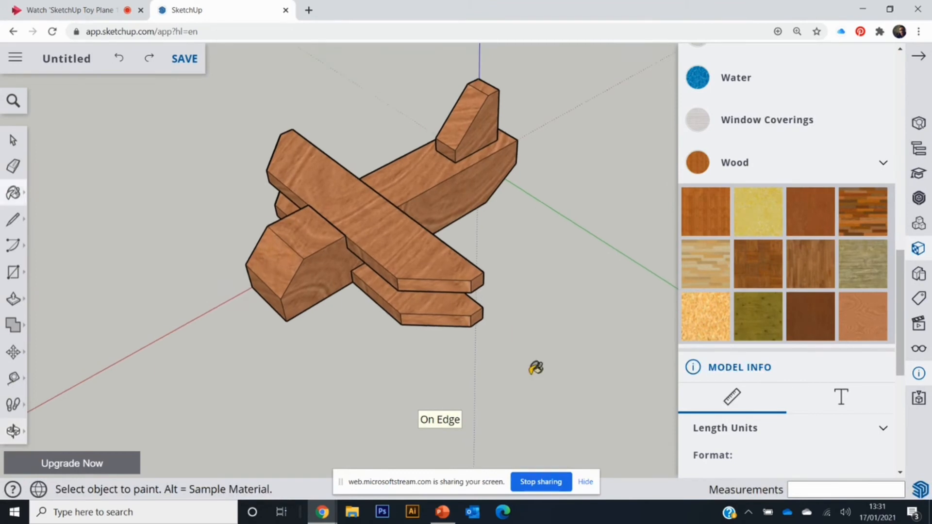
{"action": "middle_click_drag", "start_coordinate": [513, 297], "coordinate": [529, 335]}
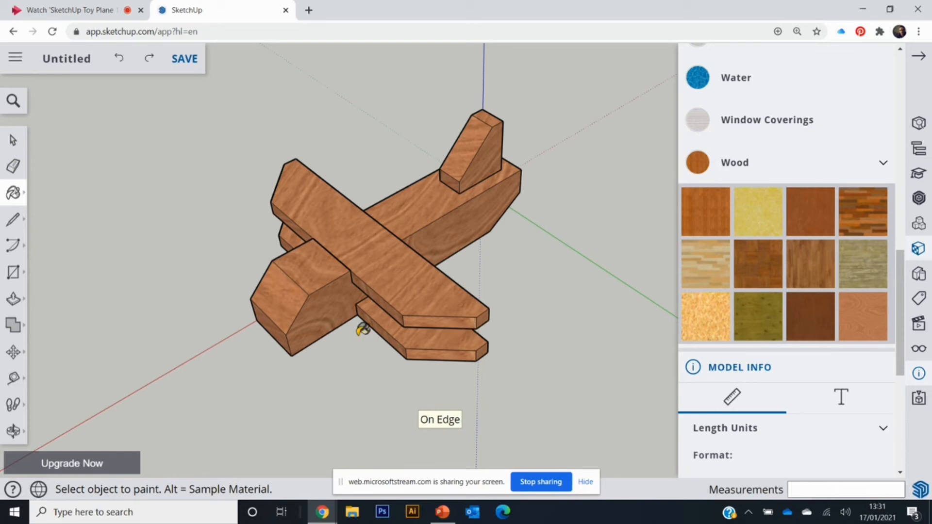
{"action": "mouse_move", "coordinate": [364, 326]}
{"action": "middle_mouse_down"}
{"action": "mouse_move", "coordinate": [350, 233]}
{"action": "mouse_move", "coordinate": [549, 228]}
{"action": "mouse_move", "coordinate": [462, 239]}
{"action": "mouse_move", "coordinate": [422, 289]}
{"action": "mouse_move", "coordinate": [358, 285]}
{"action": "mouse_move", "coordinate": [292, 296]}
{"action": "middle_mouse_up"}
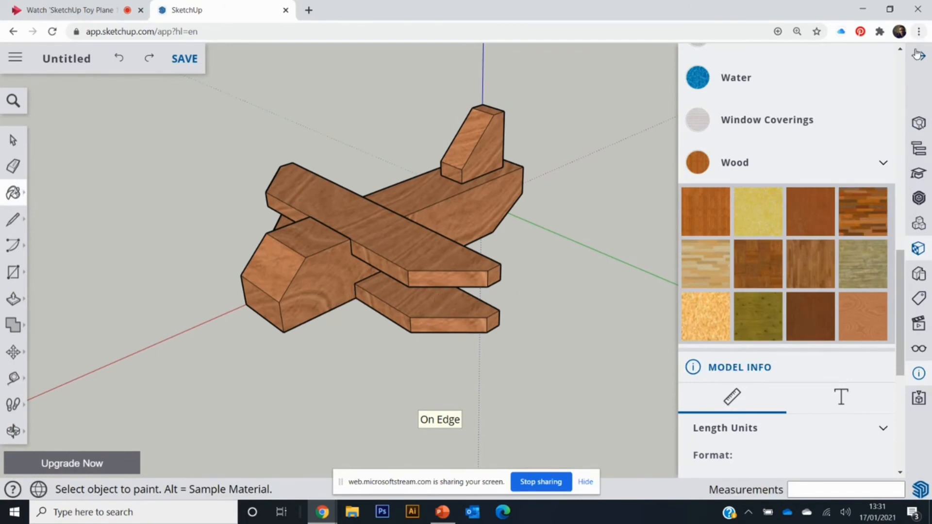
{"action": "left_click", "coordinate": [919, 348]}
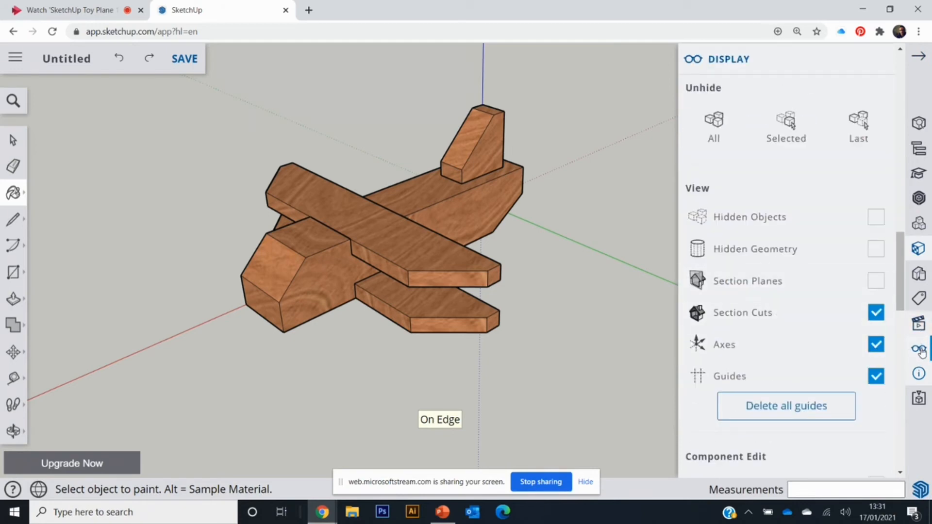
{"action": "left_click", "coordinate": [874, 351]}
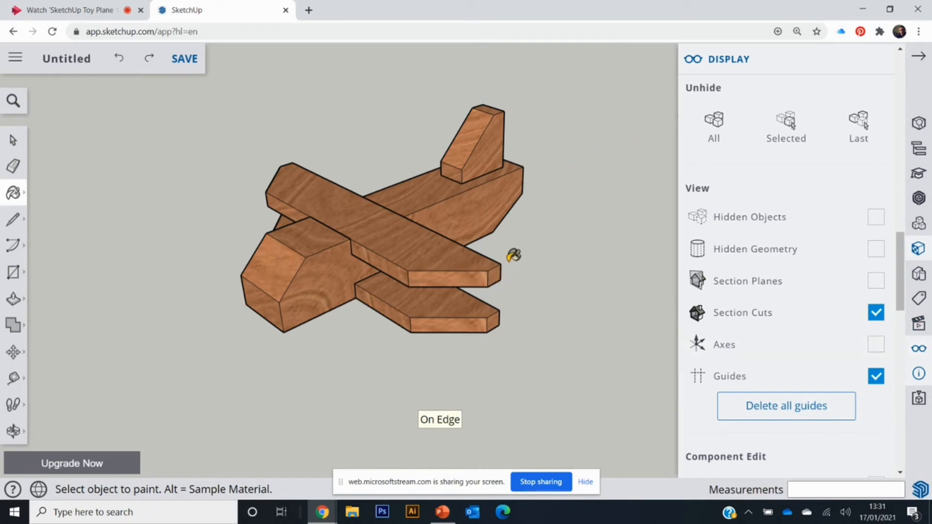
Step: Capture a rectangular screen snip of the finished plane to the clipboard
{"action": "mouse_move", "coordinate": [513, 240]}
{"action": "middle_mouse_down"}
{"action": "mouse_move", "coordinate": [493, 263]}
{"action": "mouse_move", "coordinate": [513, 252]}
{"action": "middle_mouse_up"}
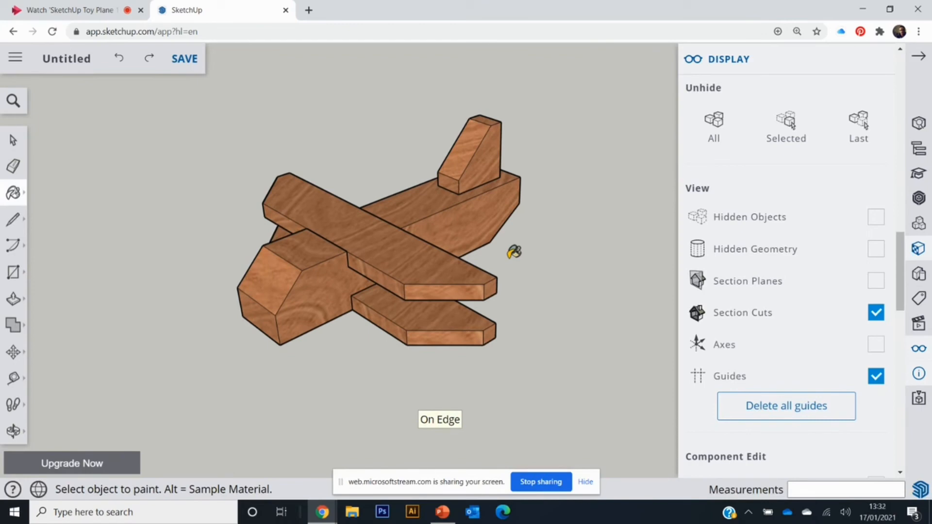
{"action": "key", "text": "shift"}
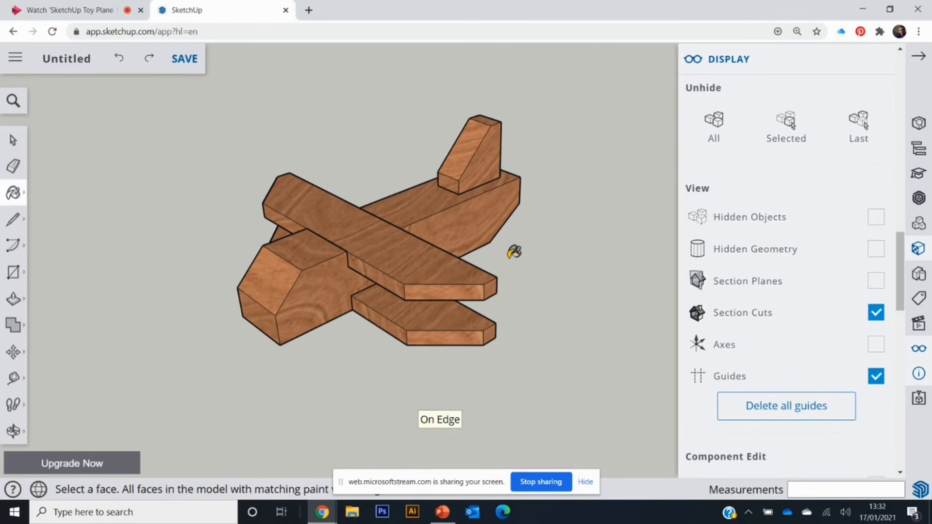
{"action": "key", "text": "super+shift+s"}
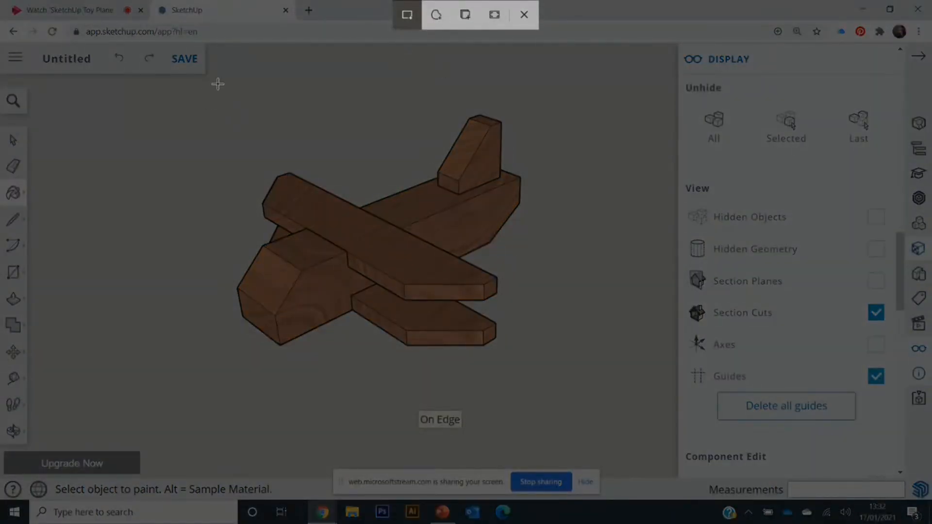
{"action": "left_click_drag", "start_coordinate": [227, 88], "coordinate": [538, 381]}
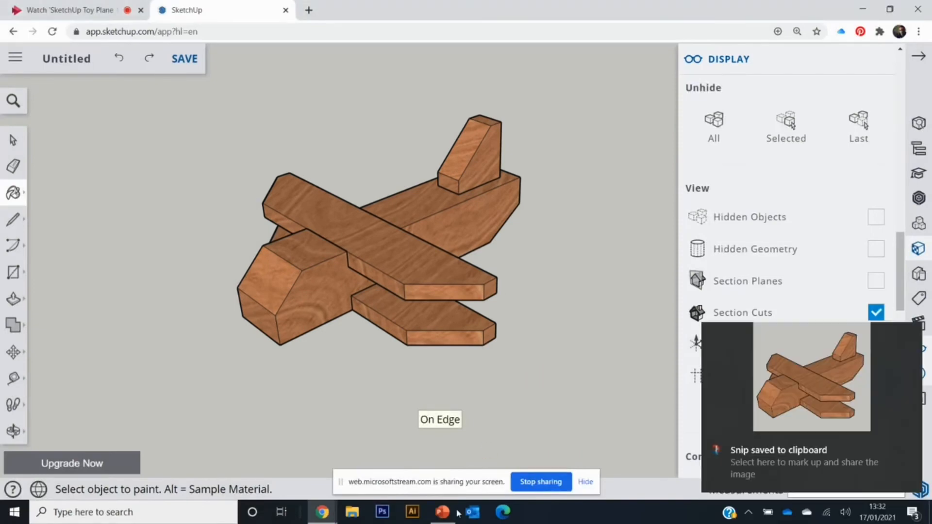
Step: Switch to PowerPoint, create a blank presentation and delete the title and subtitle placeholders from its slide
{"action": "left_click", "coordinate": [442, 512]}
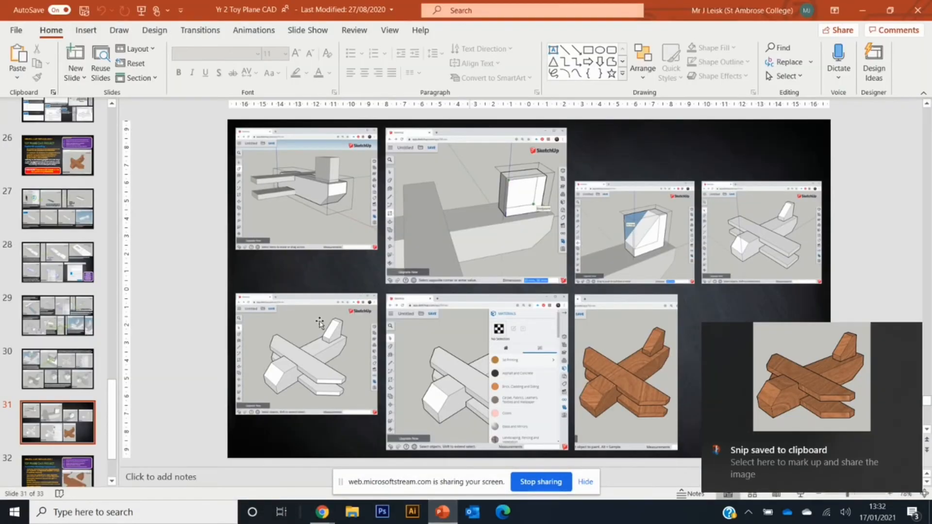
{"action": "left_click", "coordinate": [16, 32]}
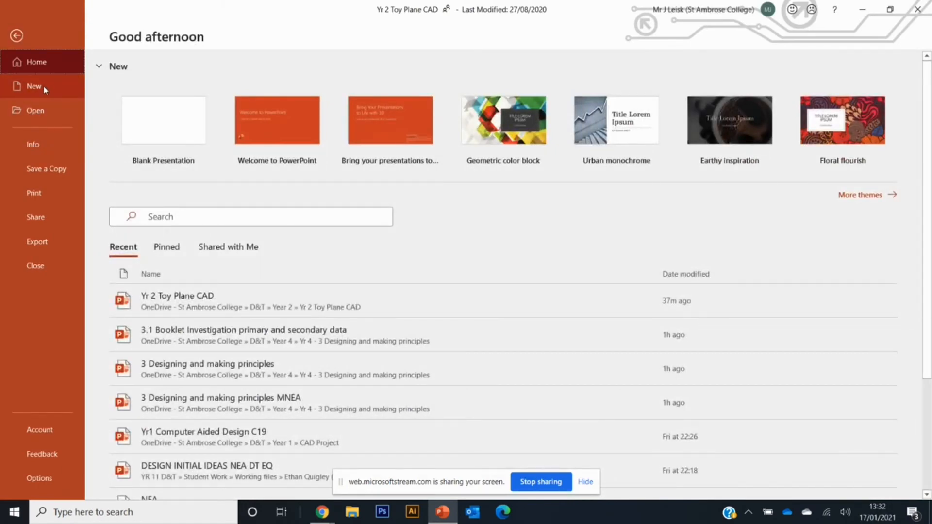
{"action": "left_click", "coordinate": [146, 130]}
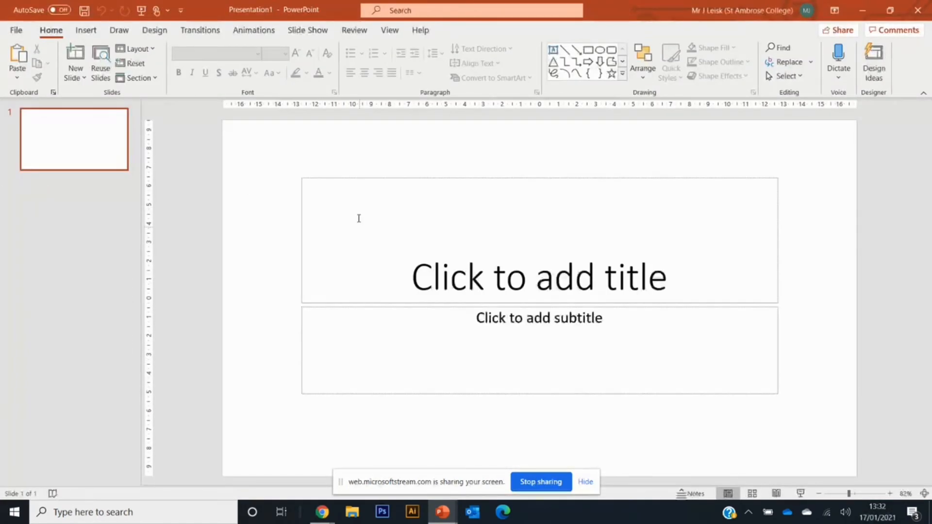
{"action": "left_click_drag", "start_coordinate": [279, 152], "coordinate": [821, 425]}
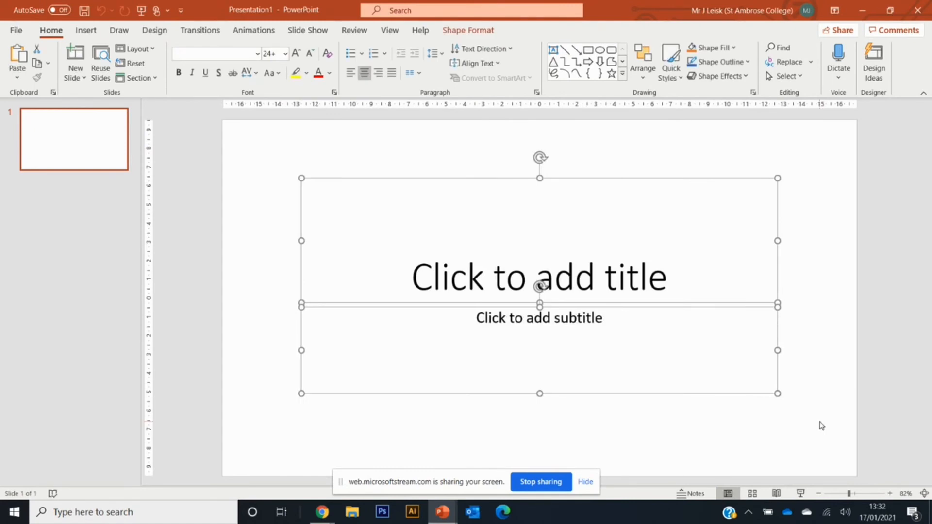
{"action": "key", "text": "Delete"}
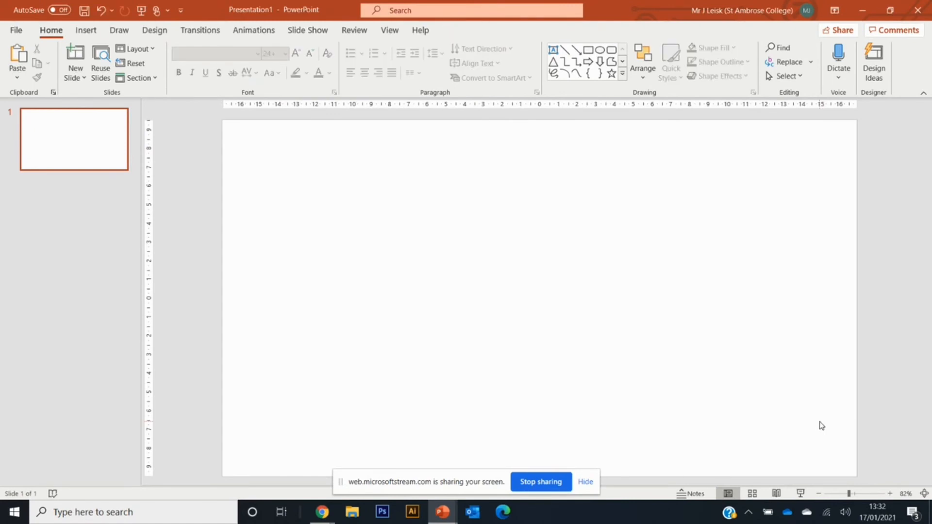
Step: Paste the plane snip onto the slide as a picture and make its grey background transparent
{"action": "left_click", "coordinate": [17, 73]}
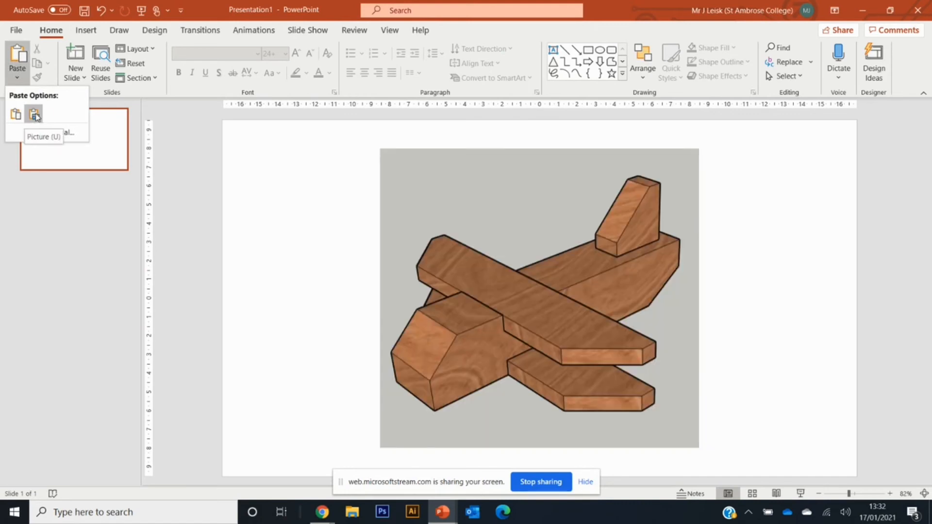
{"action": "left_click", "coordinate": [35, 118]}
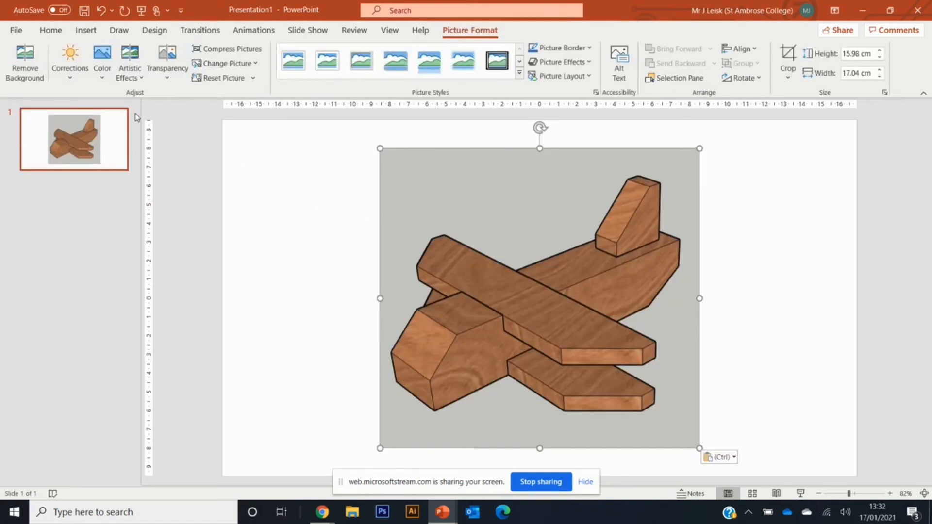
{"action": "left_click", "coordinate": [102, 73]}
{"action": "left_click", "coordinate": [146, 416]}
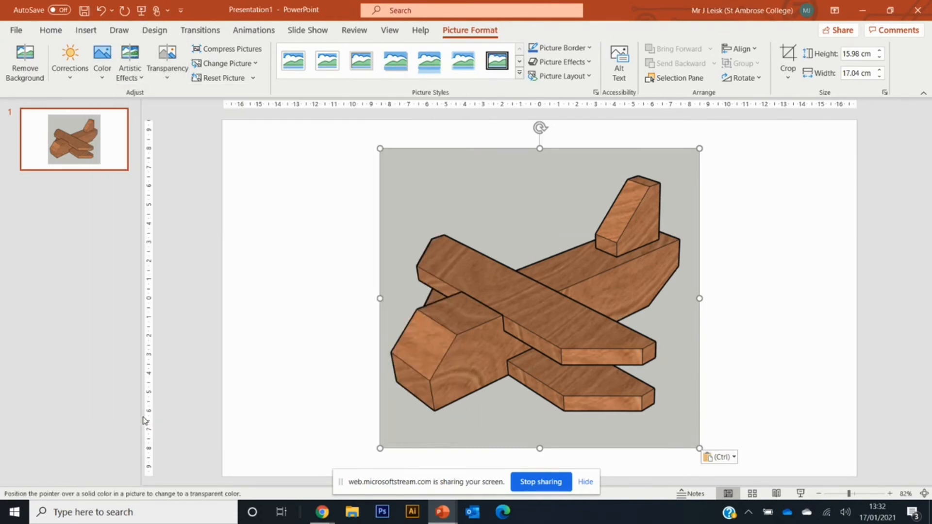
{"action": "left_click", "coordinate": [515, 190]}
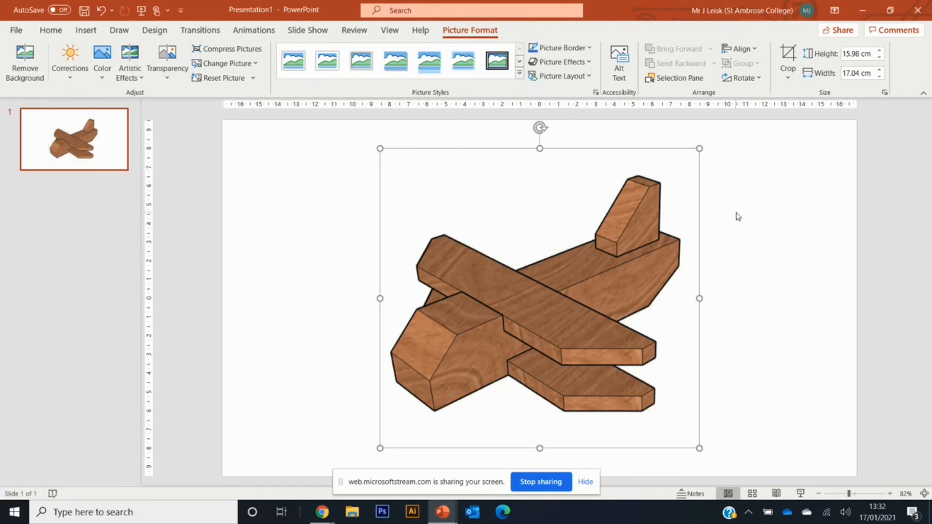
{"action": "left_click", "coordinate": [762, 223]}
Step: Mirror the plane picture horizontally, shrink it and place it in the slide's upper-left corner
{"action": "left_click_drag", "start_coordinate": [567, 283], "coordinate": [425, 248]}
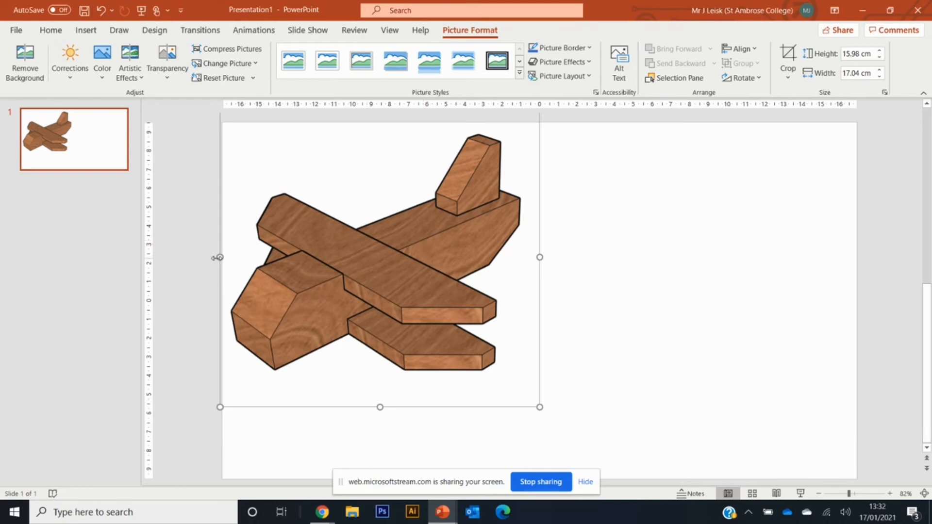
{"action": "left_click_drag", "start_coordinate": [221, 257], "coordinate": [865, 286]}
{"action": "left_click_drag", "start_coordinate": [751, 275], "coordinate": [435, 260]}
{"action": "left_click_drag", "start_coordinate": [547, 407], "coordinate": [450, 299]}
{"action": "left_click_drag", "start_coordinate": [364, 231], "coordinate": [373, 244]}
{"action": "left_click", "coordinate": [603, 354]}
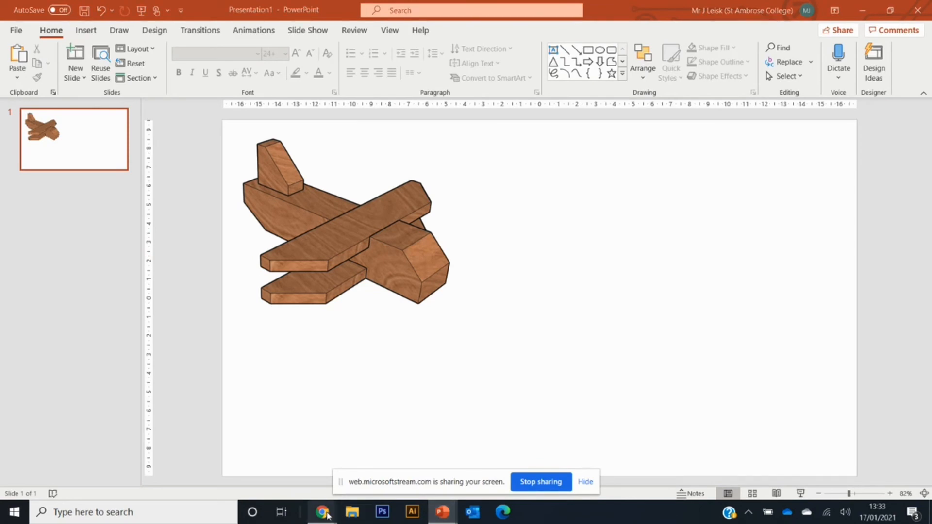
Step: Switch to SketchUp, apply the Shaded with textures style from the Default Styles and turn off the axes display
{"action": "mouse_move", "coordinate": [322, 512]}
{"action": "left_click", "coordinate": [254, 449]}
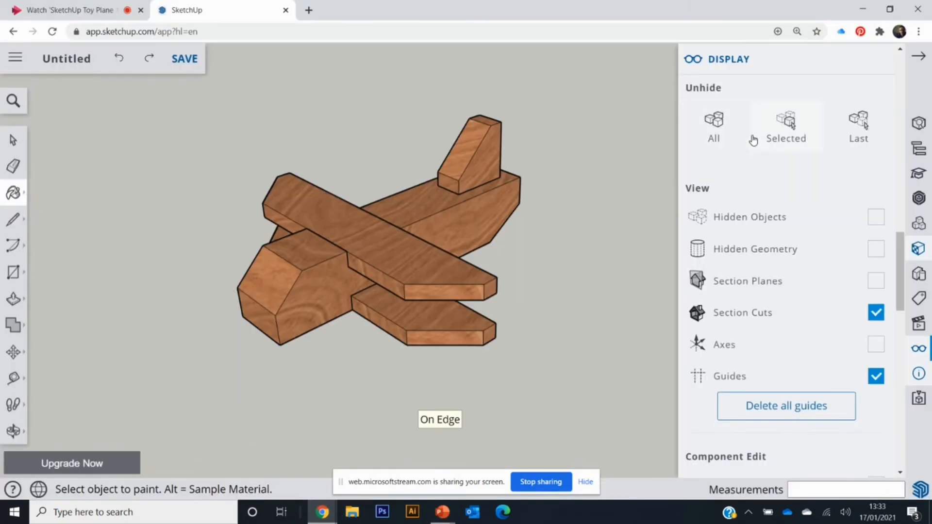
{"action": "mouse_move", "coordinate": [356, 237]}
{"action": "middle_mouse_down"}
{"action": "mouse_move", "coordinate": [399, 146]}
{"action": "mouse_move", "coordinate": [388, 223]}
{"action": "mouse_move", "coordinate": [328, 116]}
{"action": "mouse_move", "coordinate": [335, 197]}
{"action": "mouse_move", "coordinate": [495, 349]}
{"action": "middle_mouse_up"}
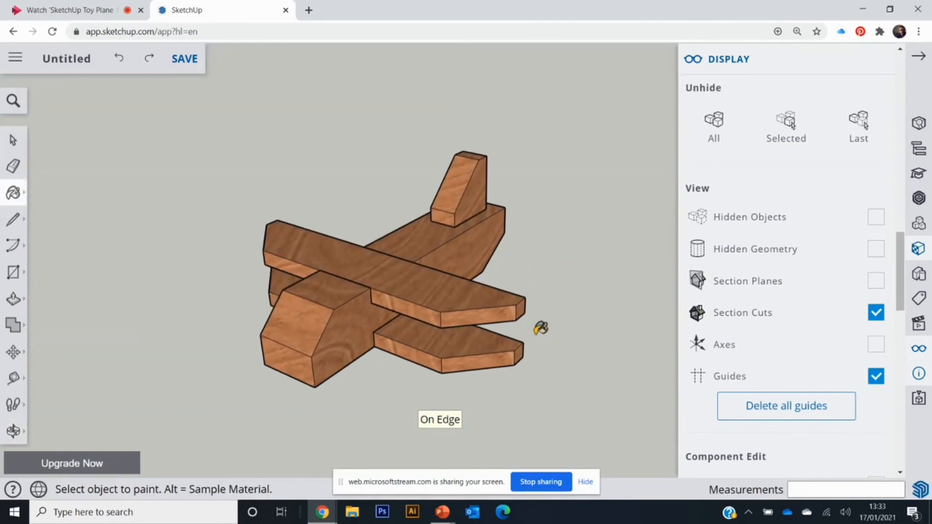
{"action": "left_click", "coordinate": [920, 335]}
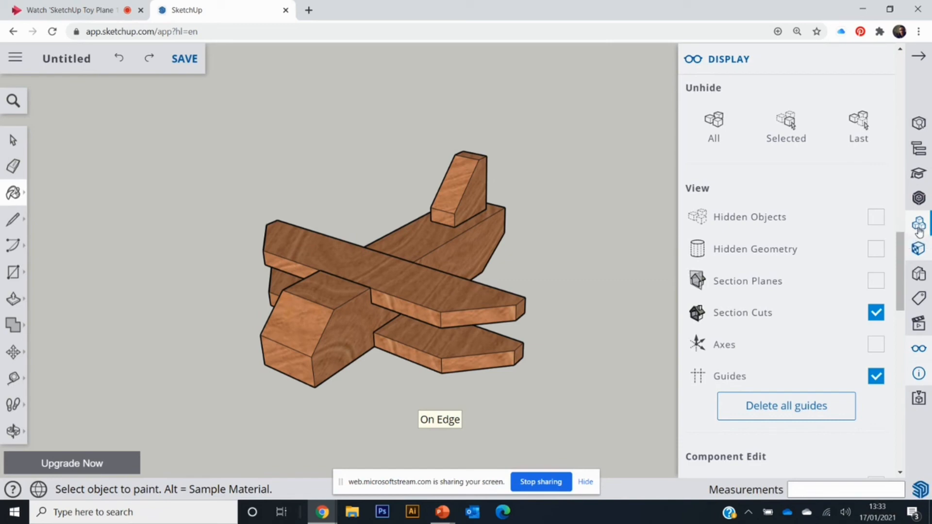
{"action": "left_click", "coordinate": [919, 276]}
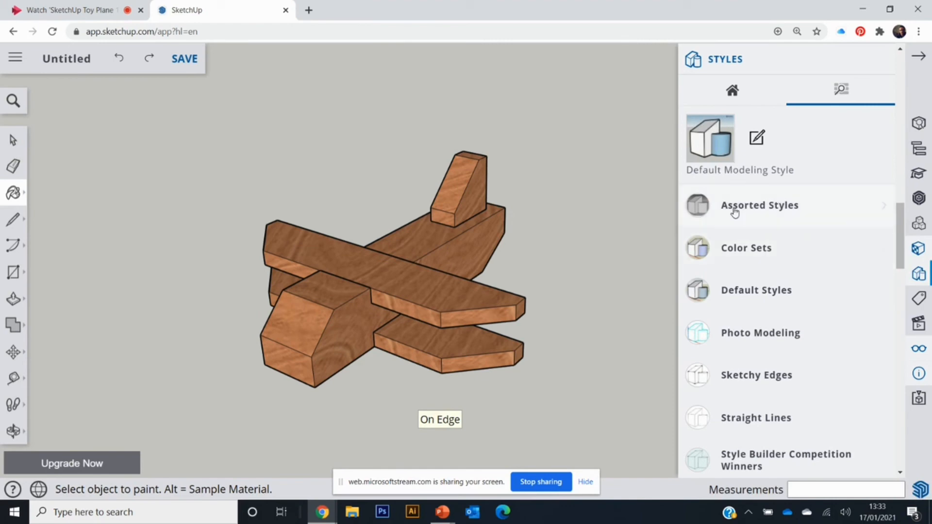
{"action": "left_click", "coordinate": [722, 289]}
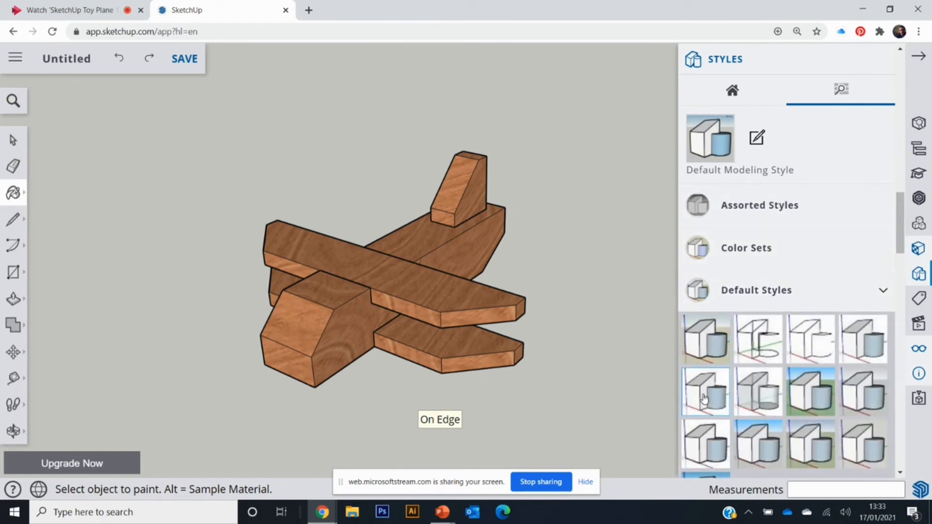
{"action": "left_click", "coordinate": [704, 399]}
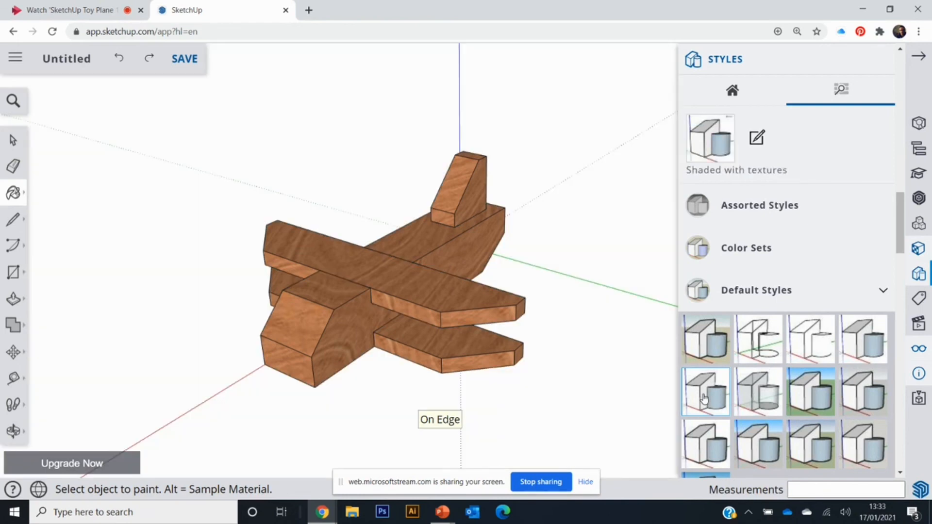
{"action": "left_click", "coordinate": [869, 350]}
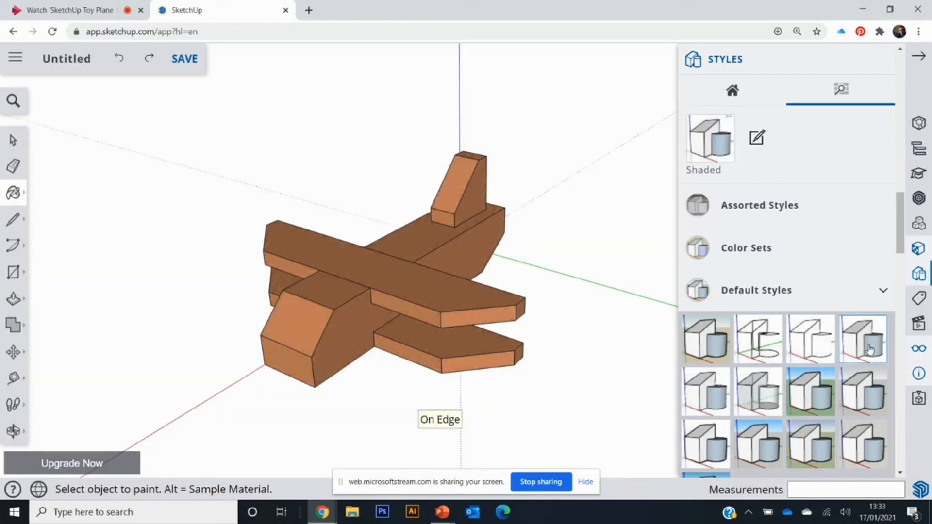
{"action": "left_click", "coordinate": [693, 403]}
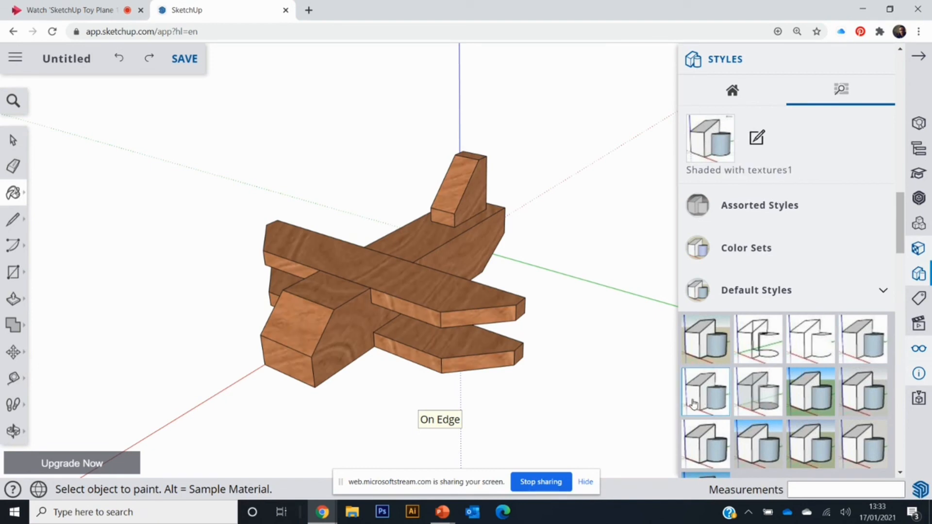
{"action": "left_click", "coordinate": [918, 347]}
{"action": "left_click", "coordinate": [876, 344]}
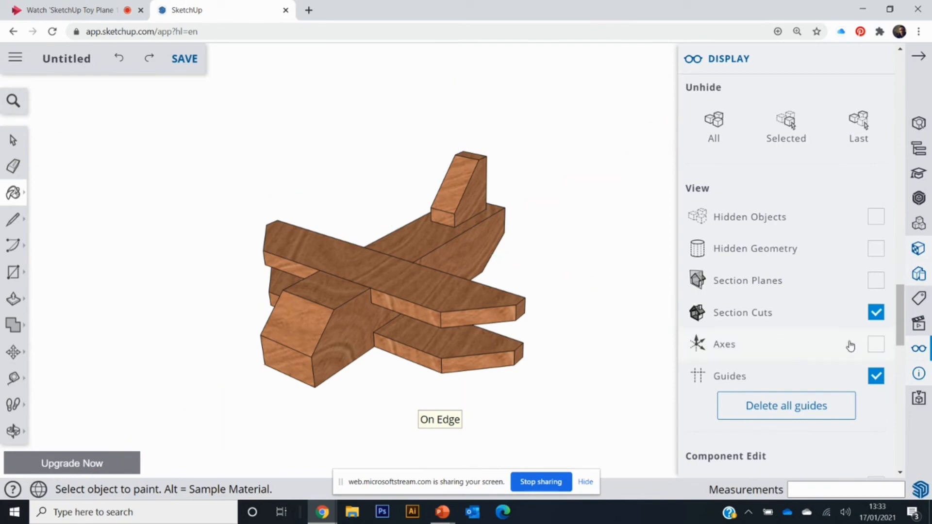
Step: Capture a rectangular screen snip of the plane seen from its underside
{"action": "middle_click_drag", "start_coordinate": [499, 295], "coordinate": [416, 126], "text": "shift"}
{"action": "right_click", "coordinate": [469, 127]}
{"action": "key", "text": "b"}
{"action": "left_click", "coordinate": [15, 146]}
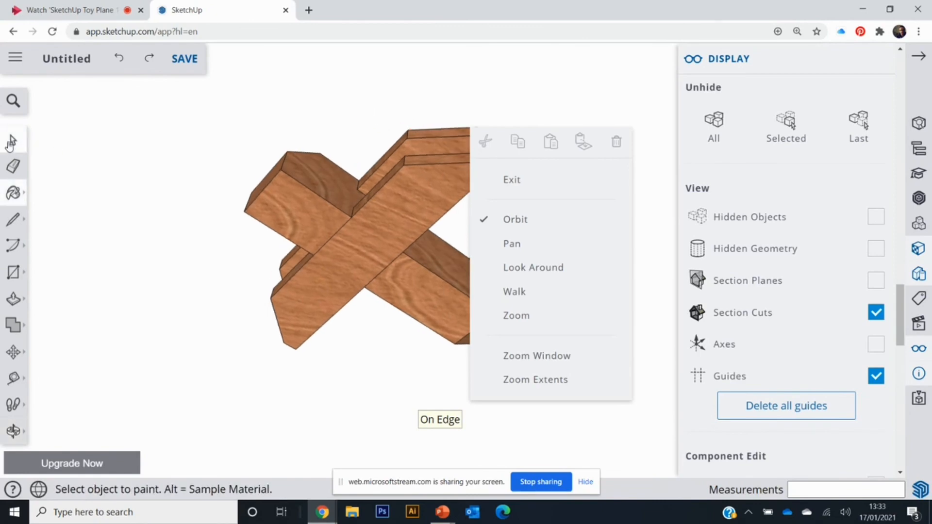
{"action": "middle_click_drag", "start_coordinate": [443, 183], "coordinate": [493, 200]}
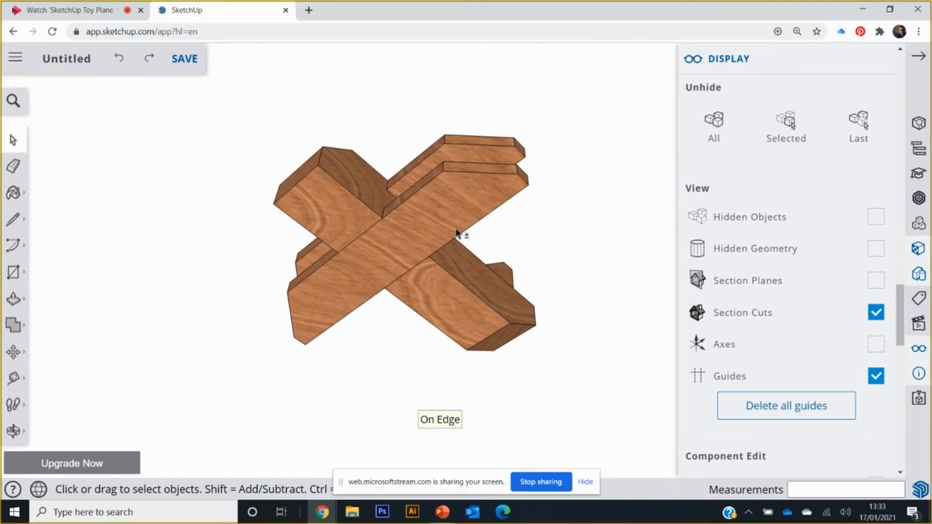
{"action": "key", "text": "super+shift+s"}
{"action": "left_click_drag", "start_coordinate": [248, 100], "coordinate": [578, 393]}
Step: Paste the underside snip into Presentation1 in PowerPoint, shrink it to about 7 by 8 cm and place it beside the first plane
{"action": "mouse_move", "coordinate": [449, 517]}
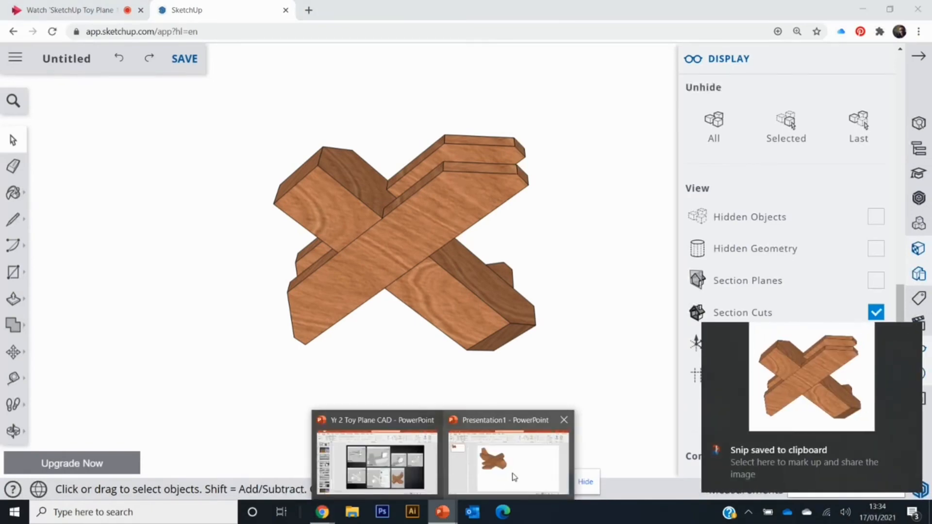
{"action": "left_click", "coordinate": [542, 462]}
{"action": "key", "text": "ctrl+v"}
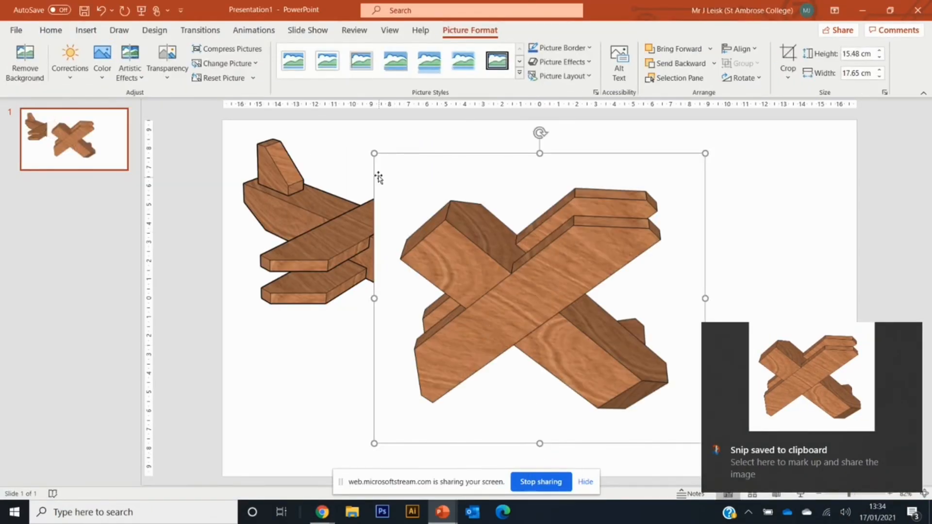
{"action": "left_click_drag", "start_coordinate": [370, 152], "coordinate": [555, 312]}
{"action": "left_click_drag", "start_coordinate": [633, 397], "coordinate": [559, 213]}
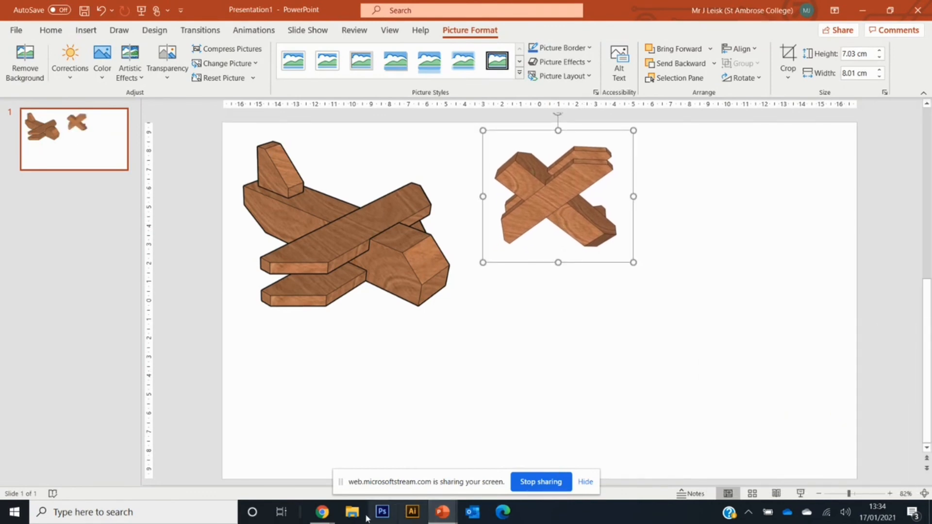
Step: Switch to SketchUp and change the camera to parallel projection
{"action": "mouse_move", "coordinate": [321, 514]}
{"action": "left_click", "coordinate": [270, 466]}
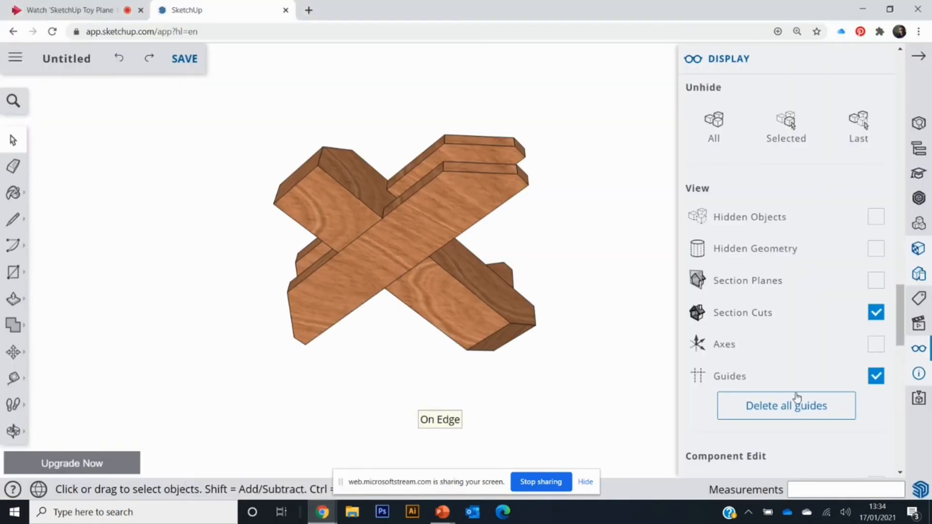
{"action": "left_click", "coordinate": [918, 322]}
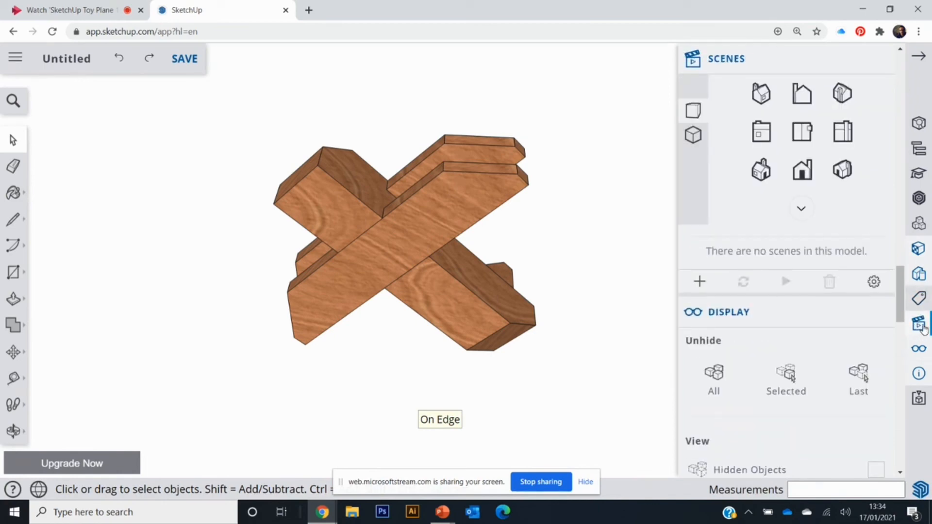
{"action": "left_click", "coordinate": [694, 141]}
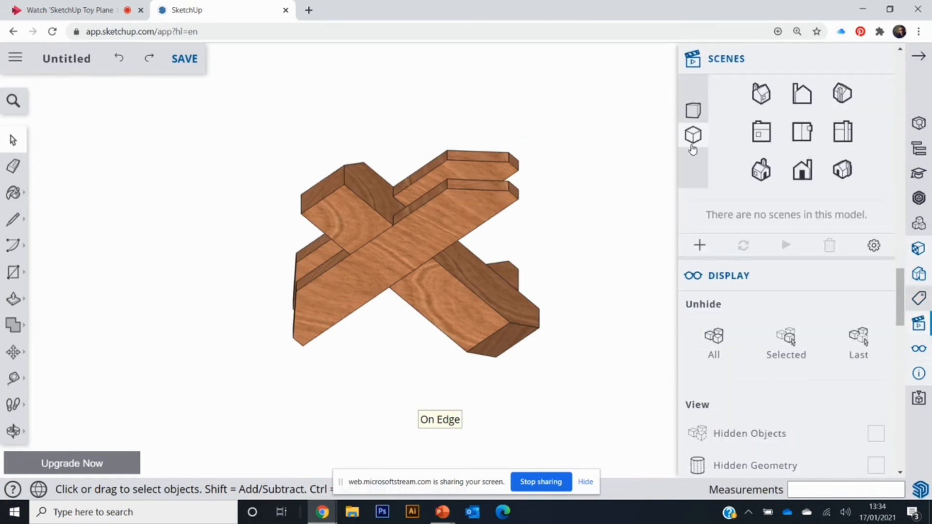
{"action": "middle_click_drag", "start_coordinate": [426, 181], "coordinate": [462, 347]}
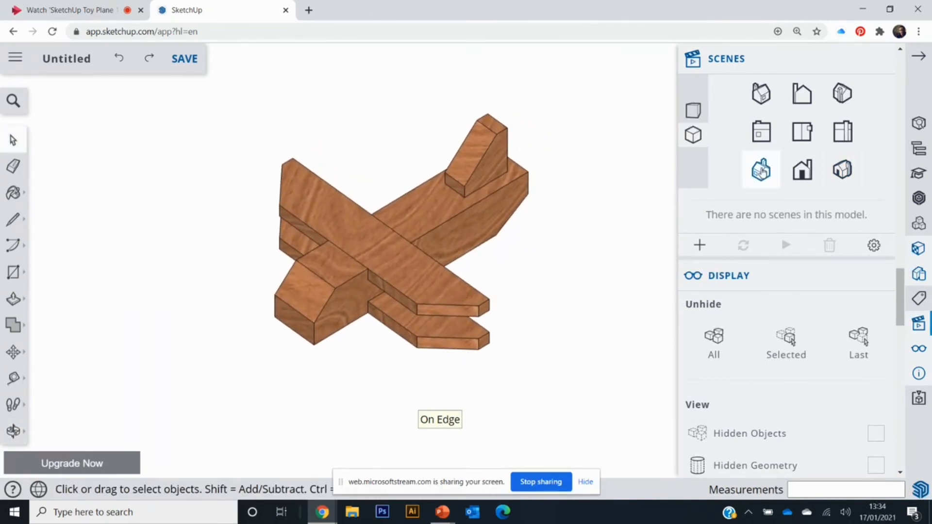
Step: Examine the plane in the preset isometric, side and top views
{"action": "left_click", "coordinate": [760, 170]}
{"action": "left_click", "coordinate": [809, 176]}
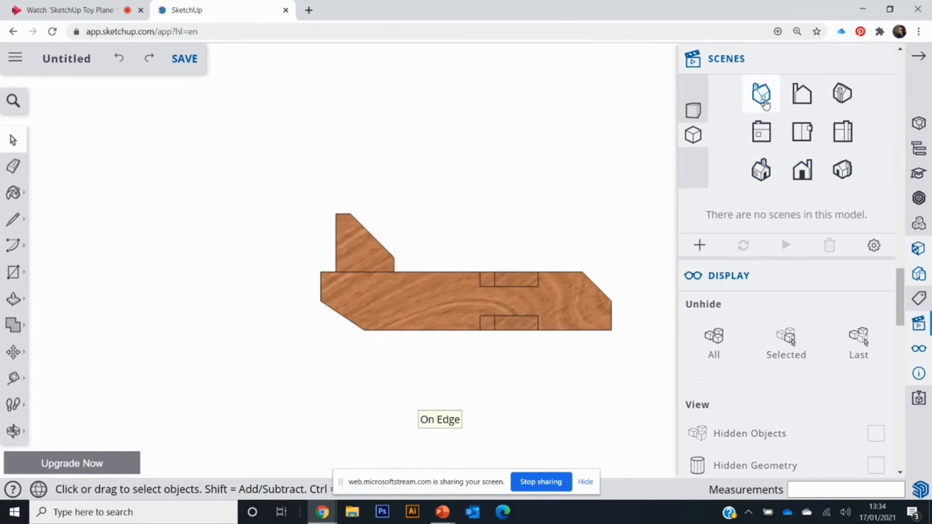
{"action": "left_click", "coordinate": [775, 100]}
{"action": "left_click", "coordinate": [845, 179]}
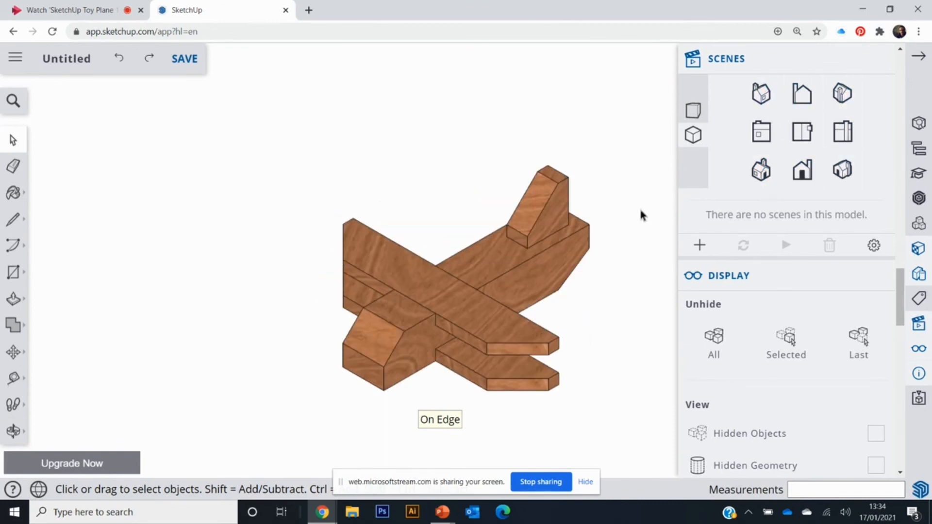
{"action": "left_click", "coordinate": [801, 176]}
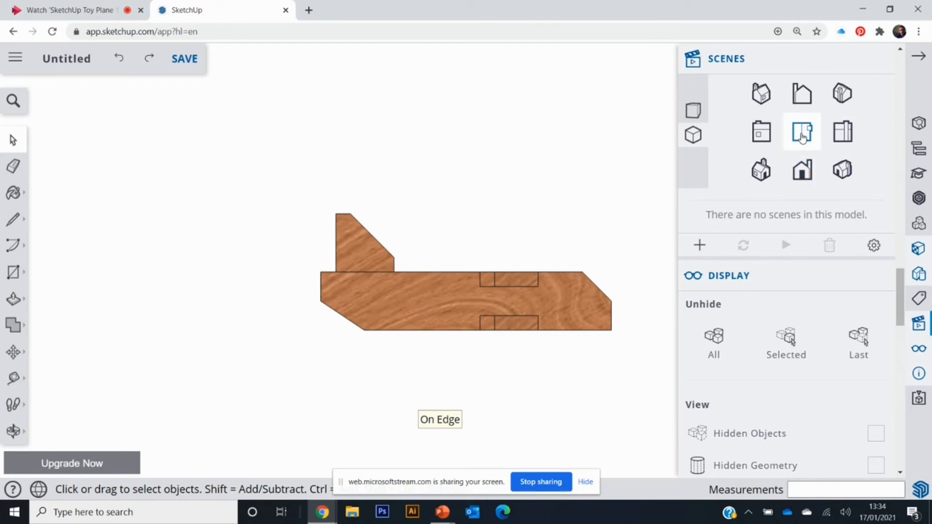
{"action": "left_click", "coordinate": [804, 136]}
{"action": "left_click", "coordinate": [762, 130]}
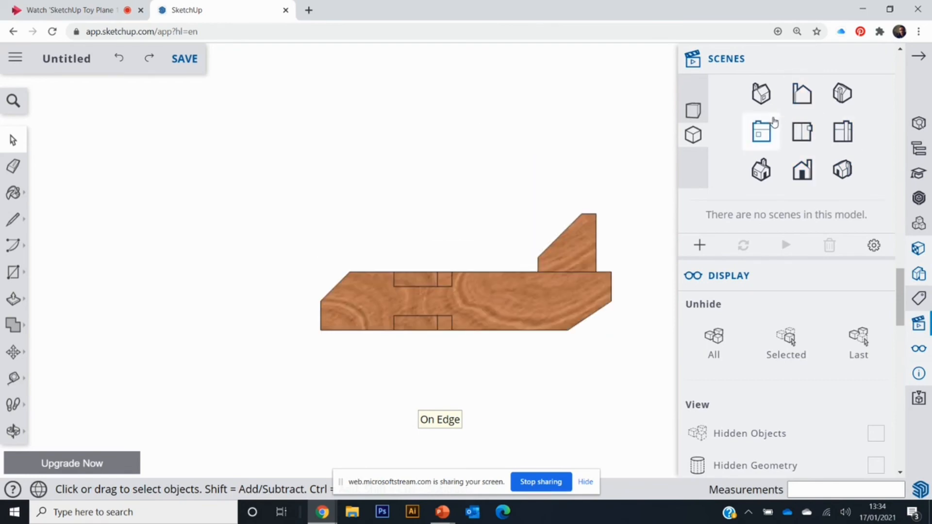
{"action": "left_click", "coordinate": [803, 137]}
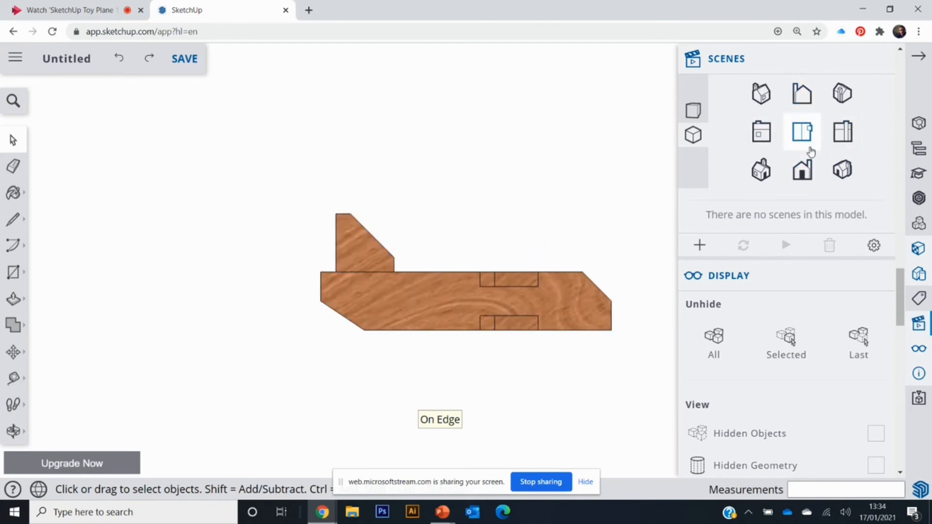
{"action": "key", "text": "o"}
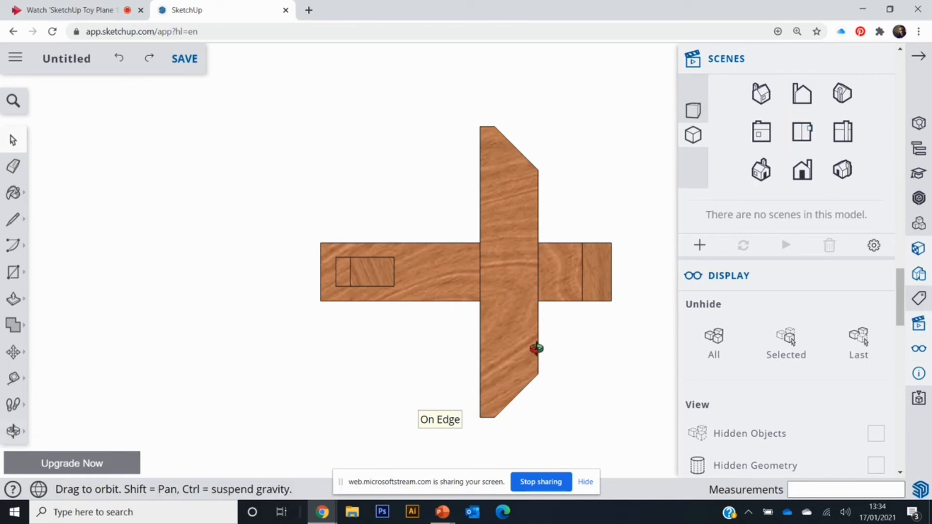
{"action": "left_click_drag", "start_coordinate": [534, 334], "coordinate": [500, 233]}
{"action": "key", "text": "space"}
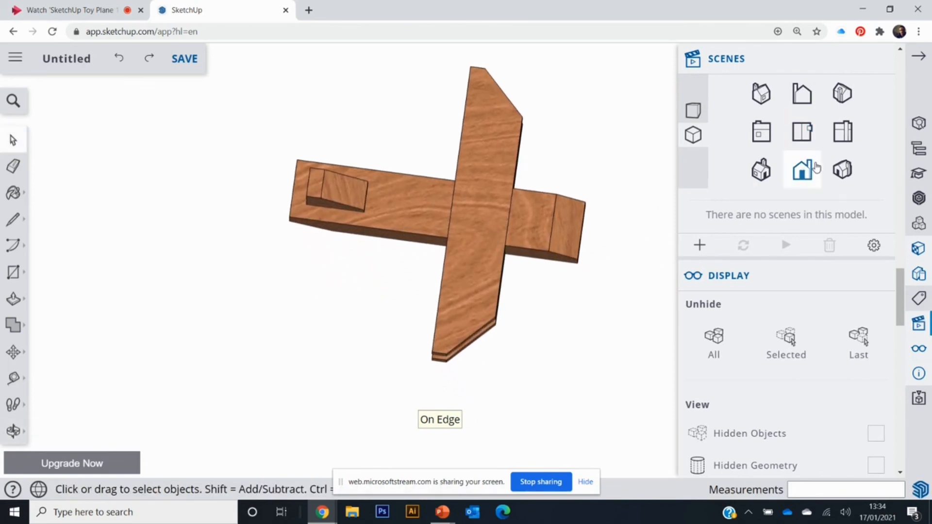
{"action": "left_click", "coordinate": [835, 141]}
{"action": "left_click", "coordinate": [830, 157]}
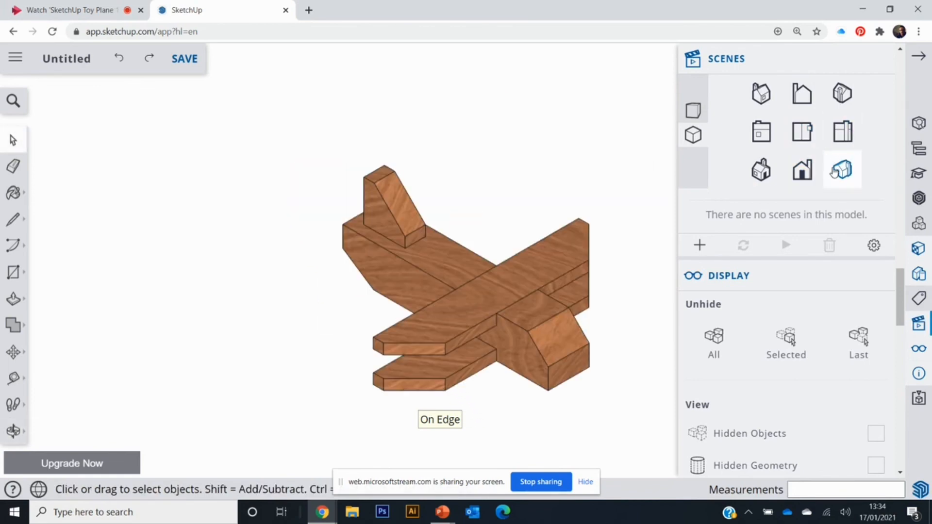
Step: Show the plane in the top view, centred in the drawing area
{"action": "left_click", "coordinate": [802, 131]}
{"action": "key", "text": "o"}
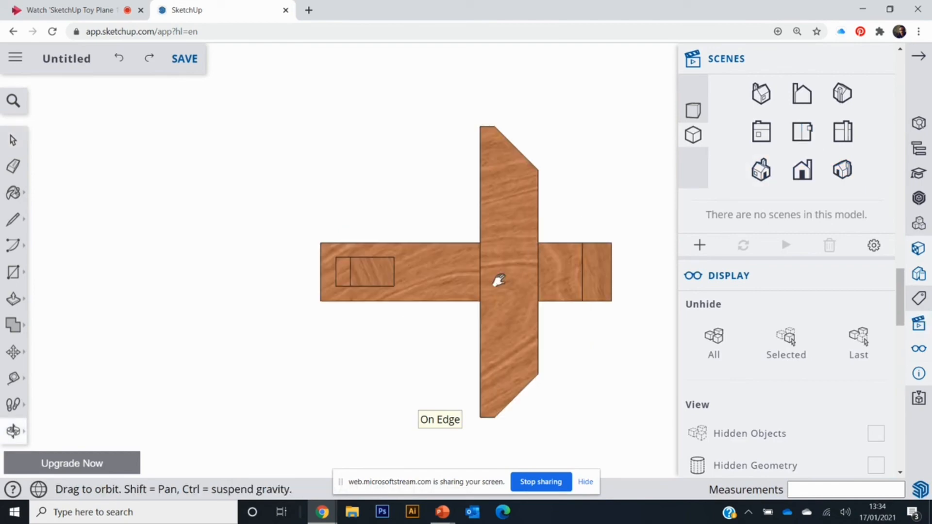
{"action": "left_click_drag", "start_coordinate": [499, 281], "coordinate": [444, 241], "text": "shift"}
{"action": "key", "text": "space"}
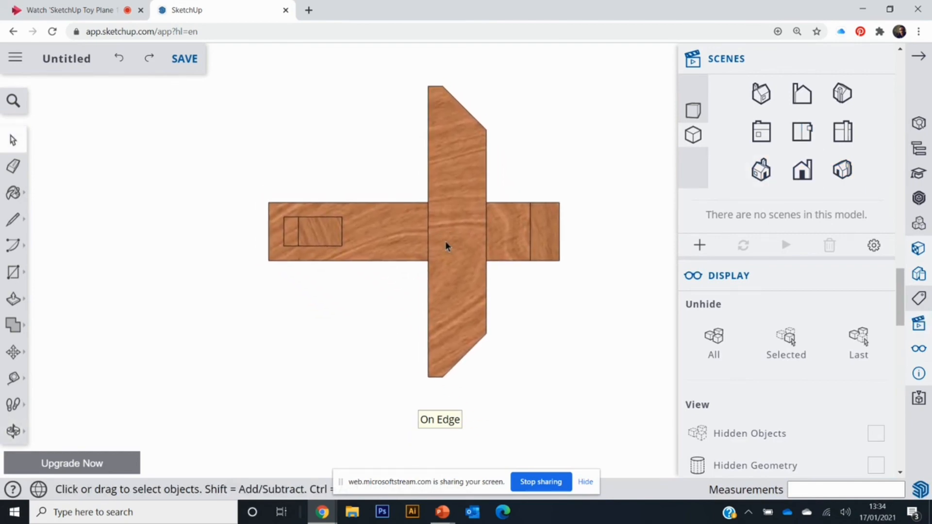